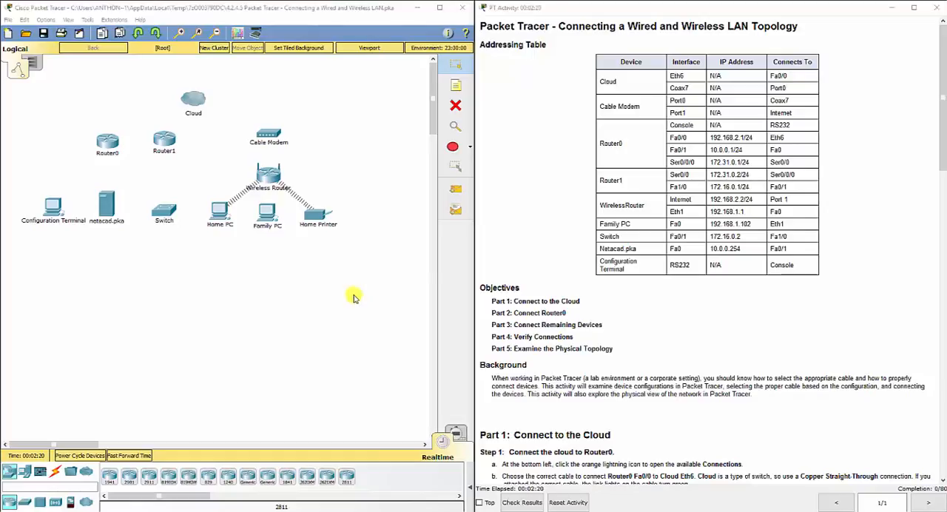
Connect Router0 FastEthernet0/0 to the Cloud's Ethernet6 port with a Copper Straight-Through cable.
click(353, 293)
click(527, 300)
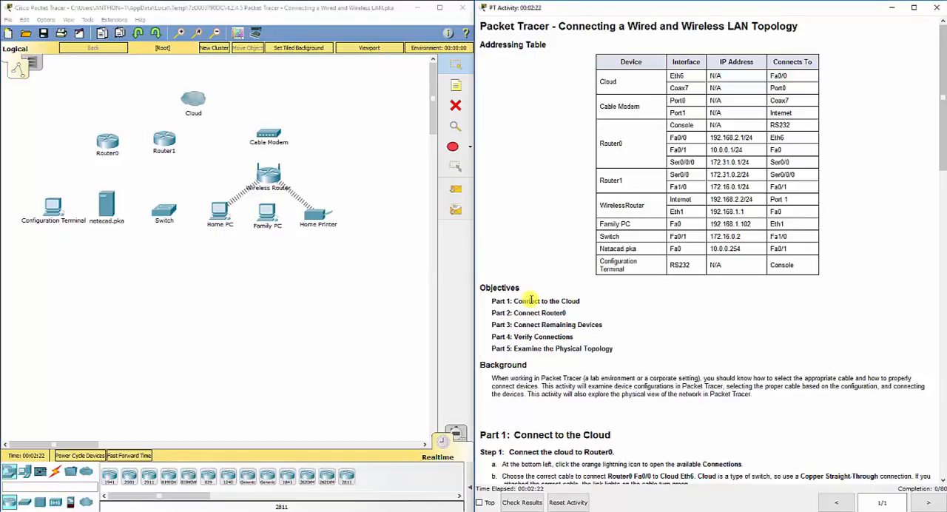
scroll(529, 298, down, 7)
scroll(530, 298, down, 3)
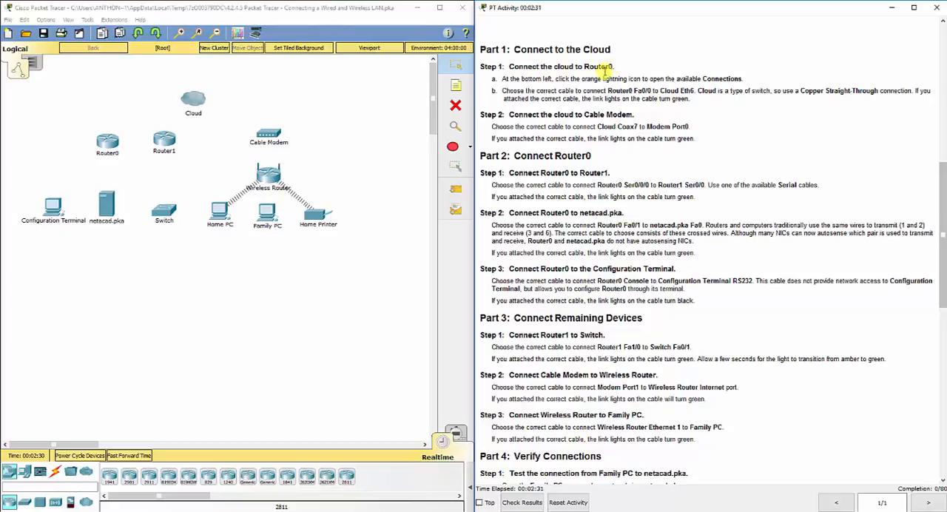
click(56, 477)
click(55, 476)
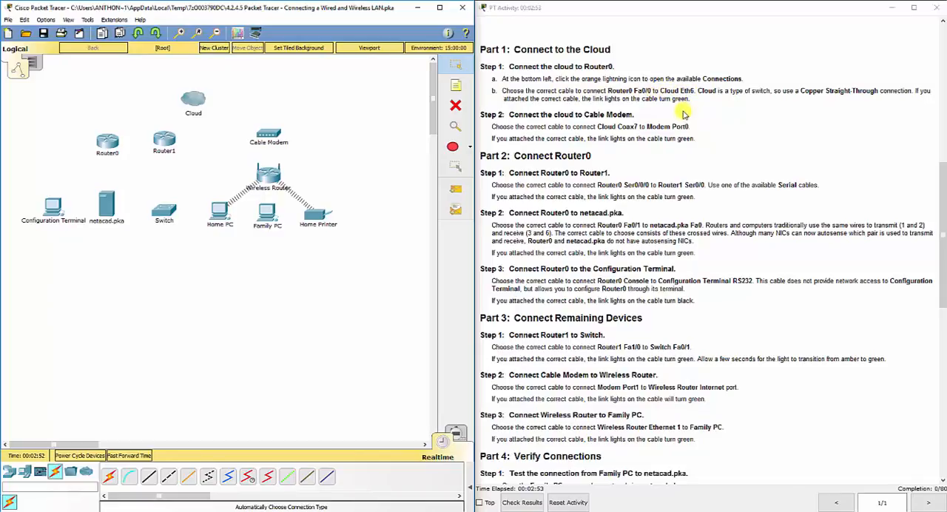
click(148, 479)
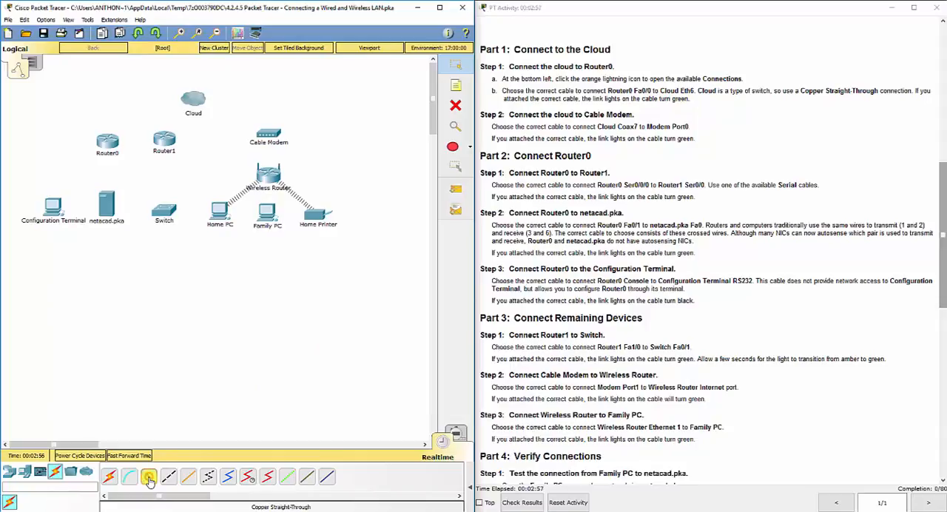
click(108, 140)
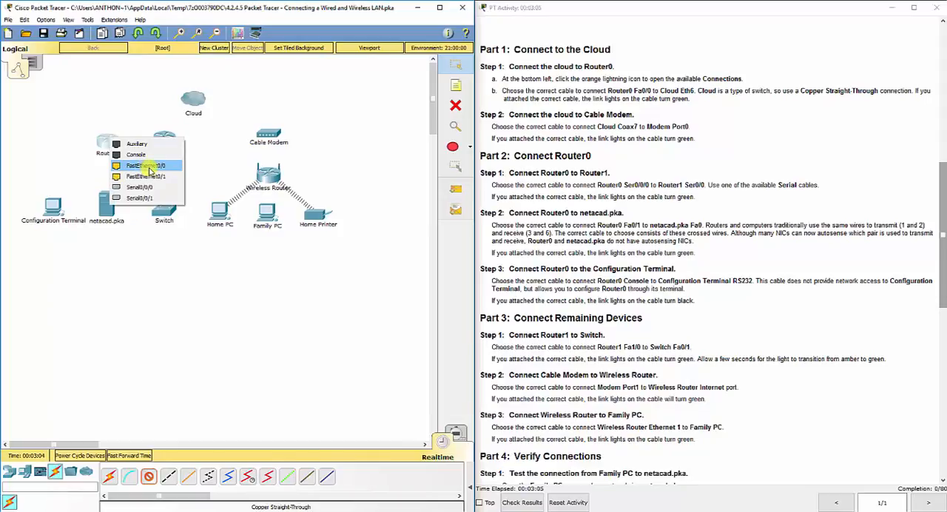
click(148, 168)
click(194, 99)
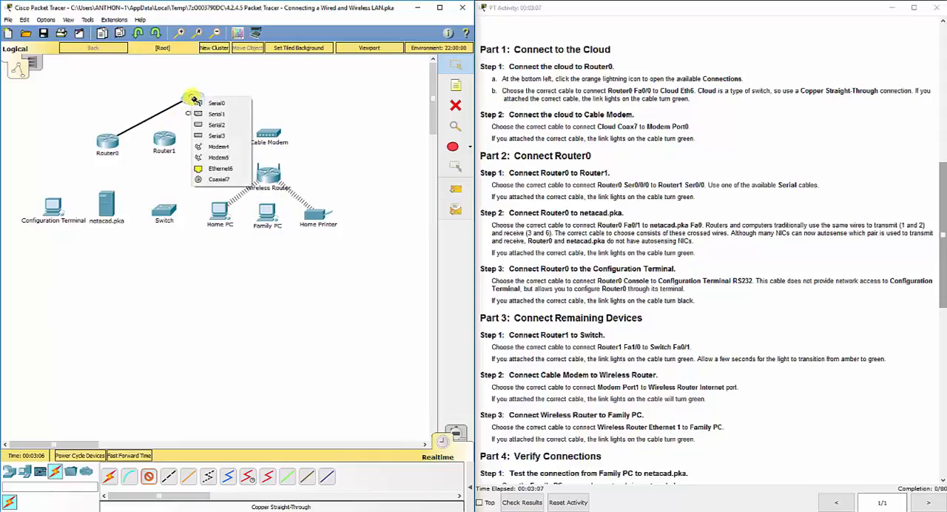
click(207, 170)
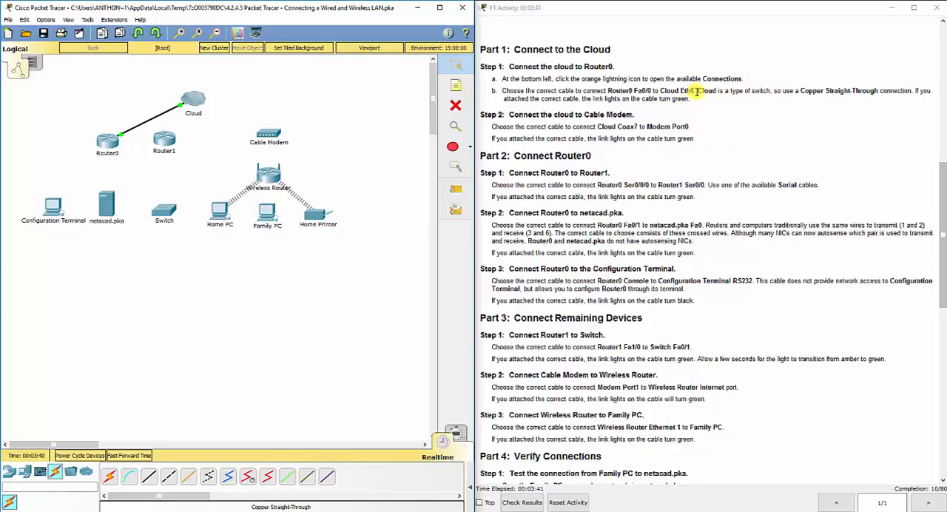
drag(698, 91, 769, 92)
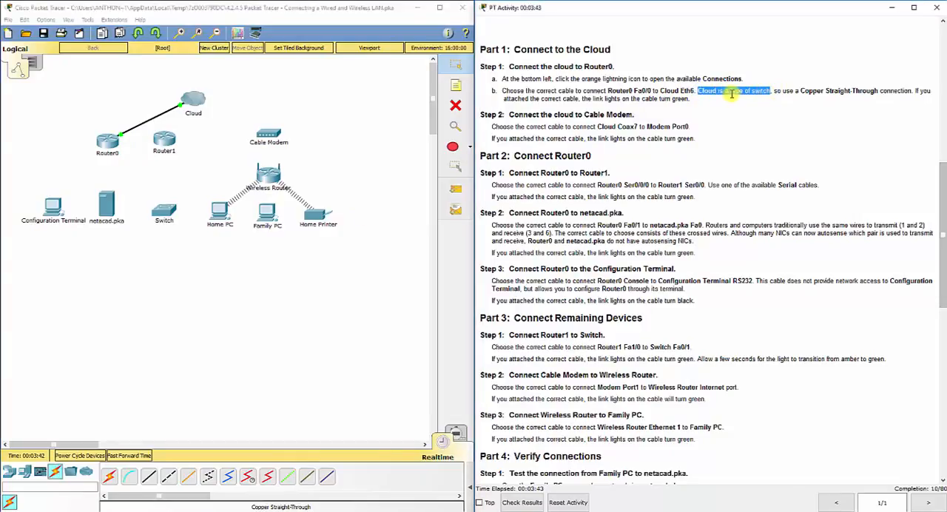
click(700, 94)
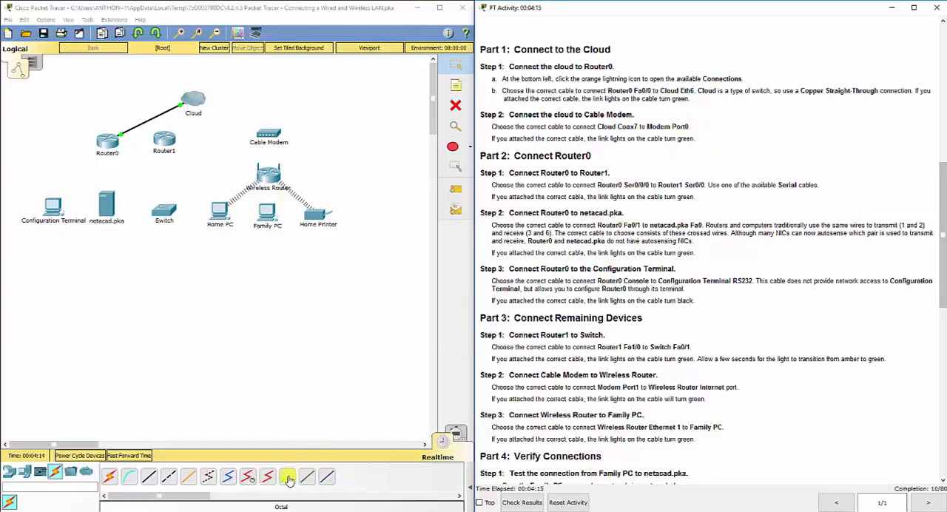
Connect the Cloud's Coaxial7 port to Port 0 of the Cable Modem with a Coaxial cable.
click(228, 481)
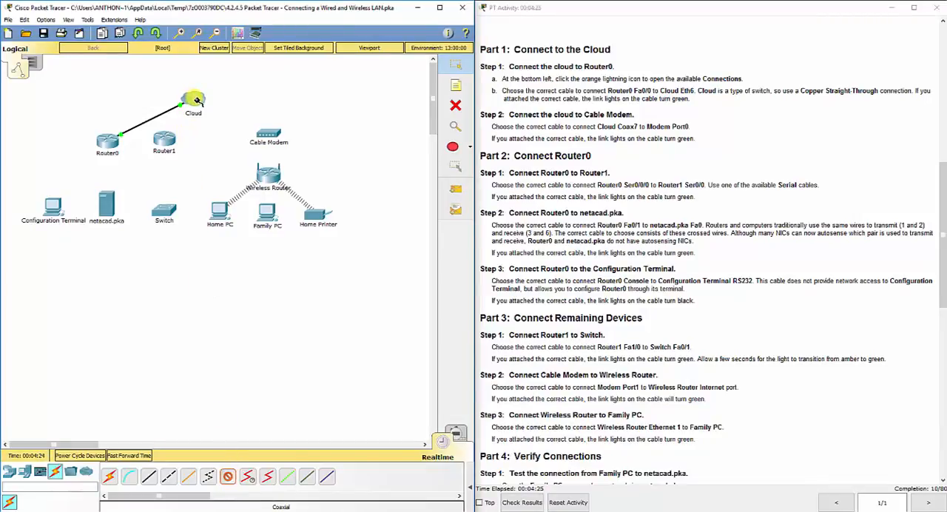
click(197, 99)
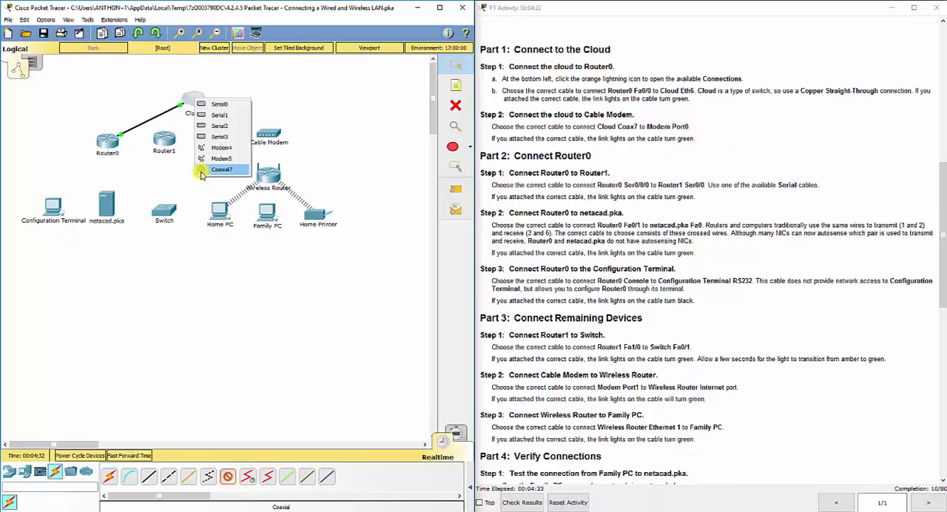
click(209, 172)
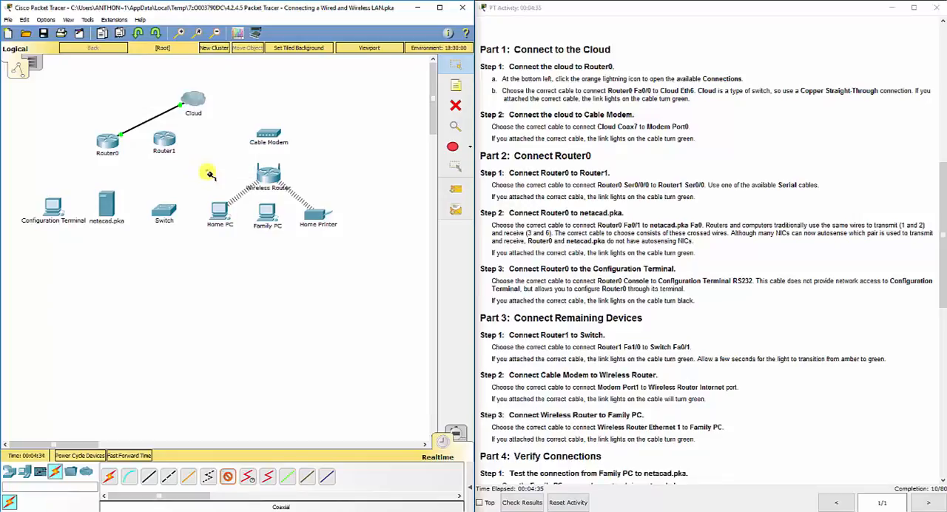
click(268, 135)
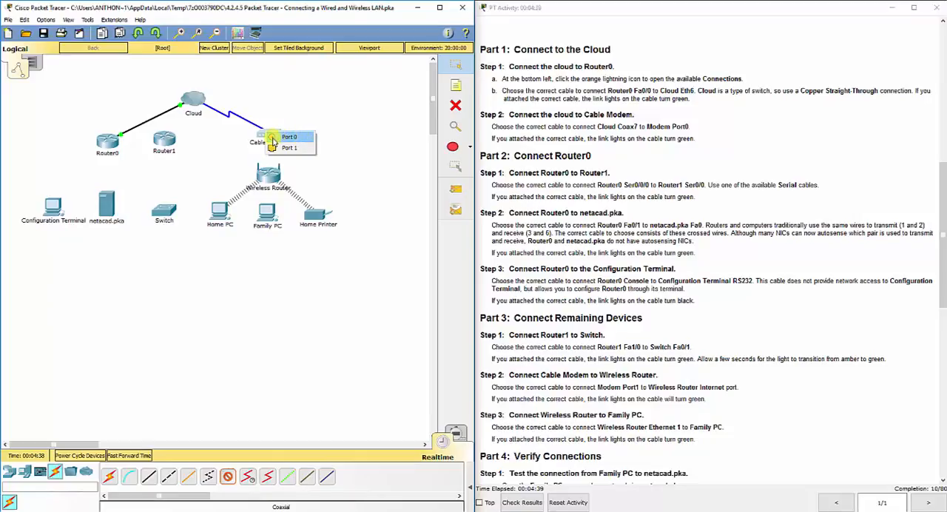
click(280, 137)
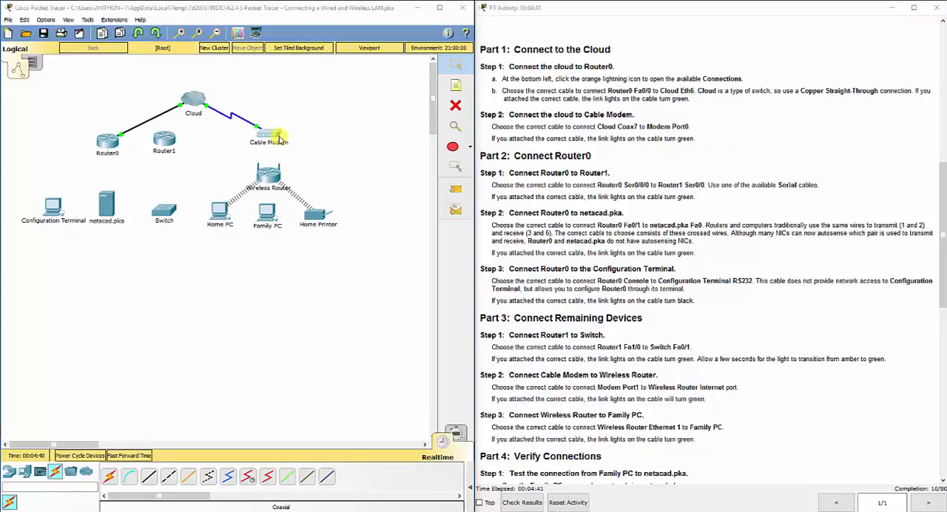
click(279, 138)
click(589, 129)
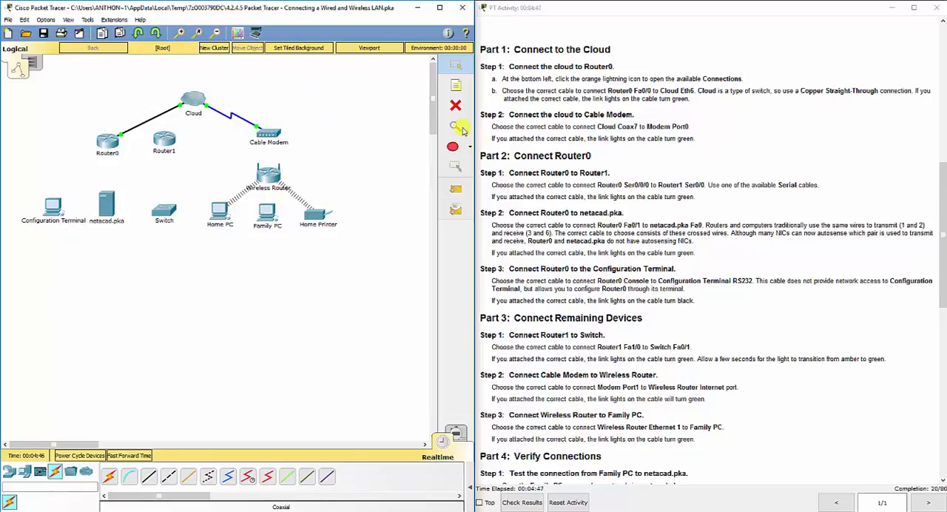
Connect Router0 Serial0/0/0 to Router1 Serial0/0 with a Serial DCE cable.
scroll(518, 172, down, 4)
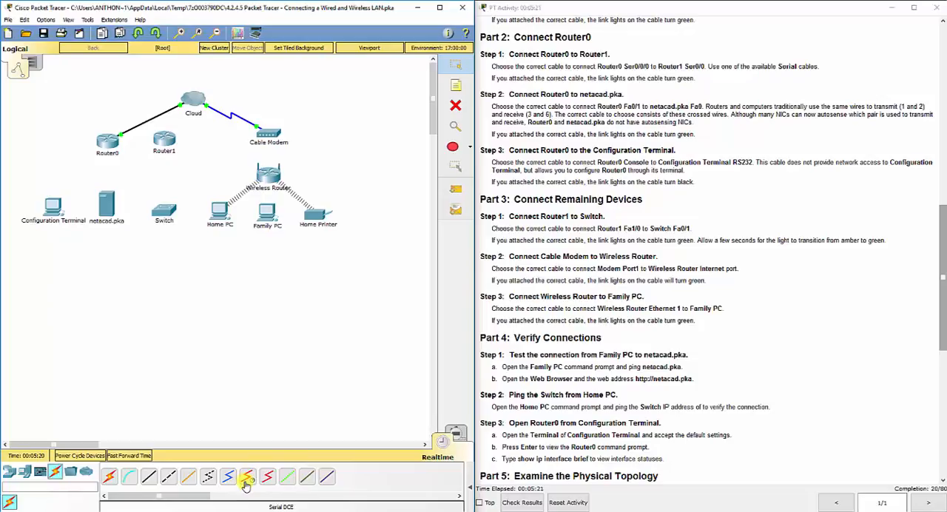
click(248, 479)
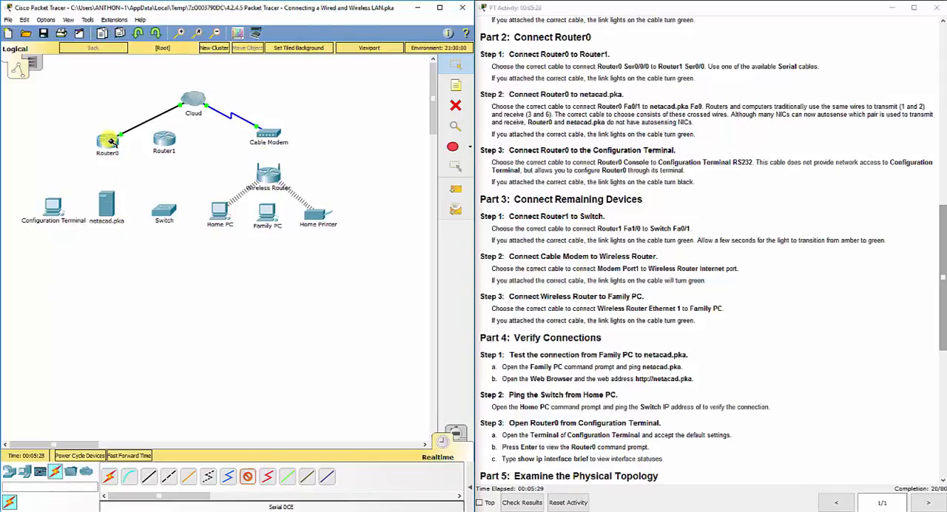
click(109, 141)
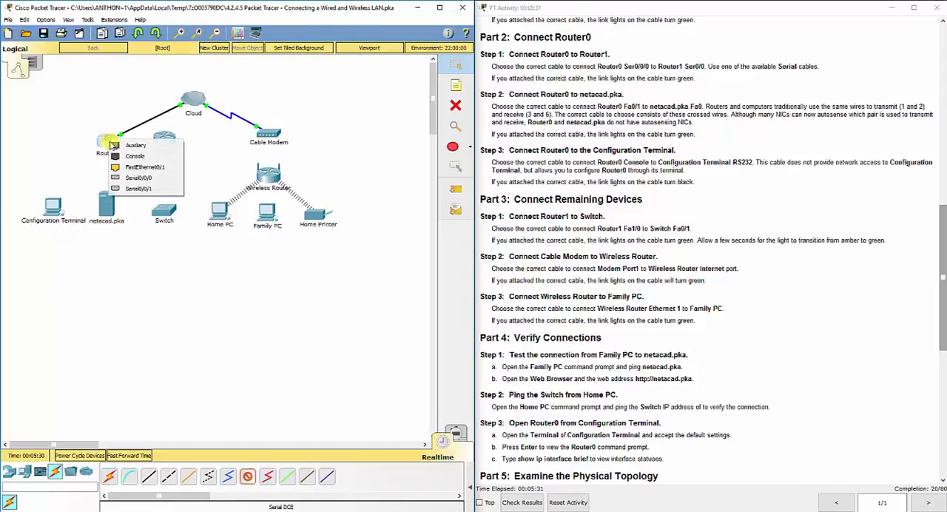
click(154, 181)
click(165, 140)
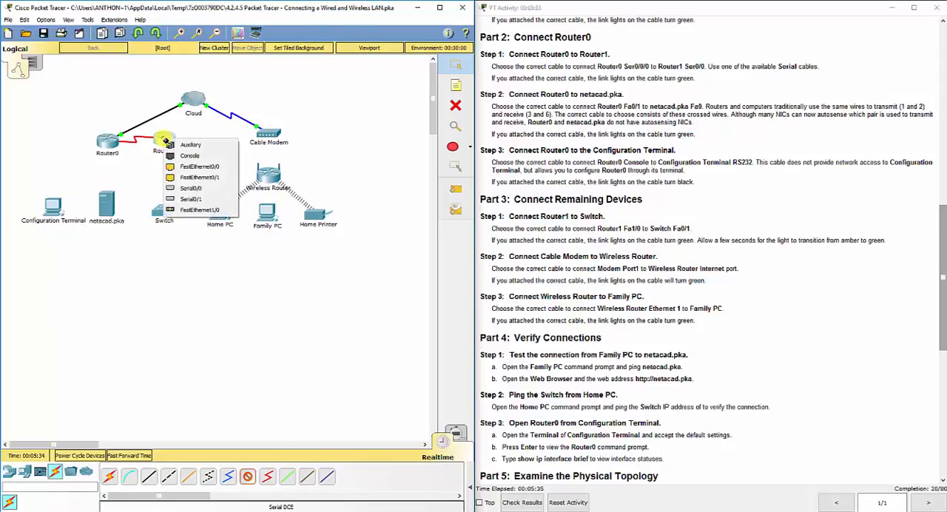
click(205, 189)
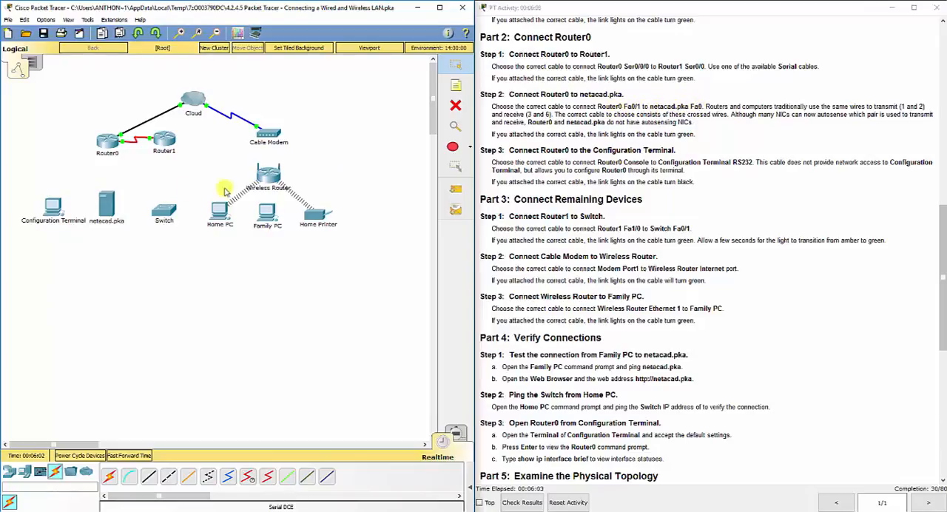
drag(93, 180, 118, 244)
click(707, 105)
drag(707, 106, 890, 109)
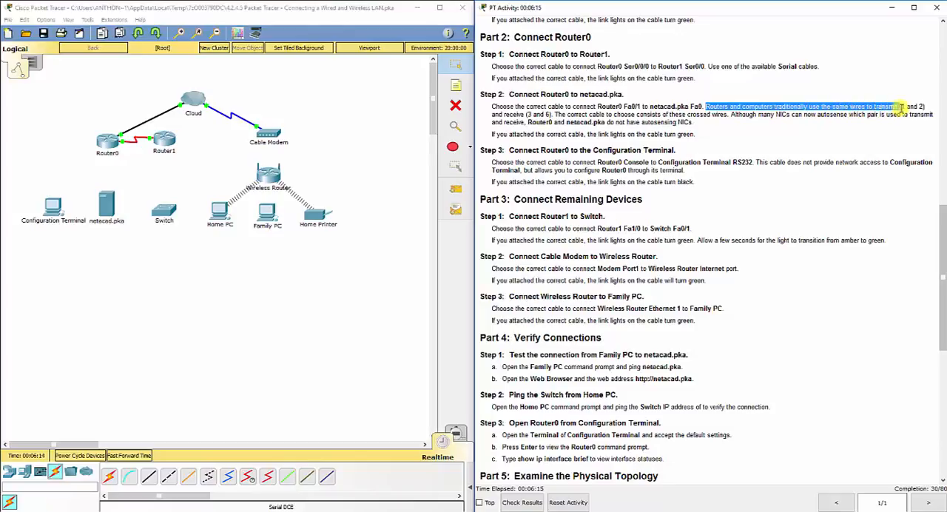
click(709, 109)
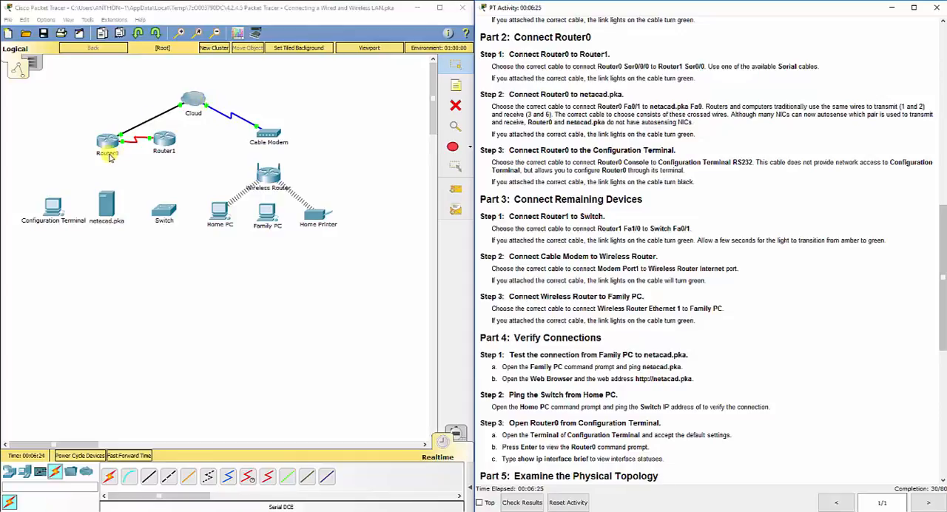
click(77, 122)
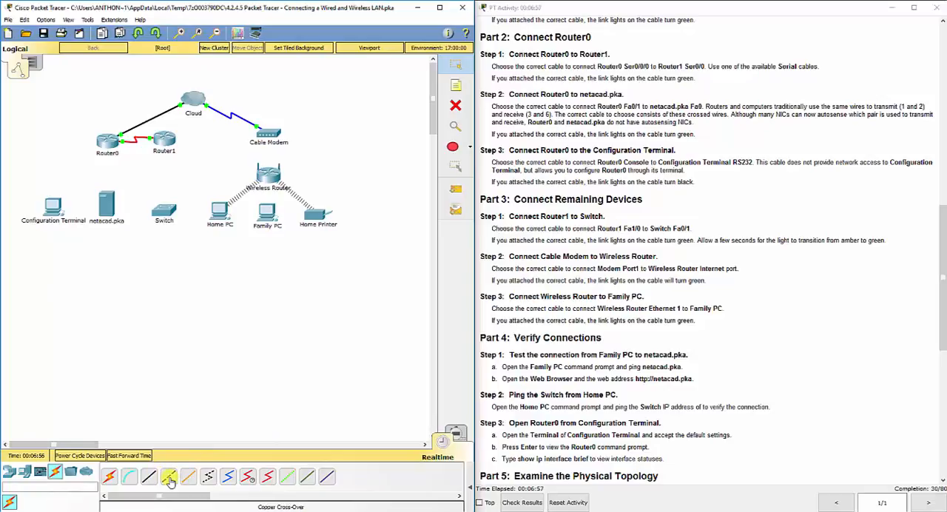
Connect Router0 FastEthernet0/1 to FastEthernet0 on the netacad.pka server with a Copper Cross-Over cable.
click(169, 480)
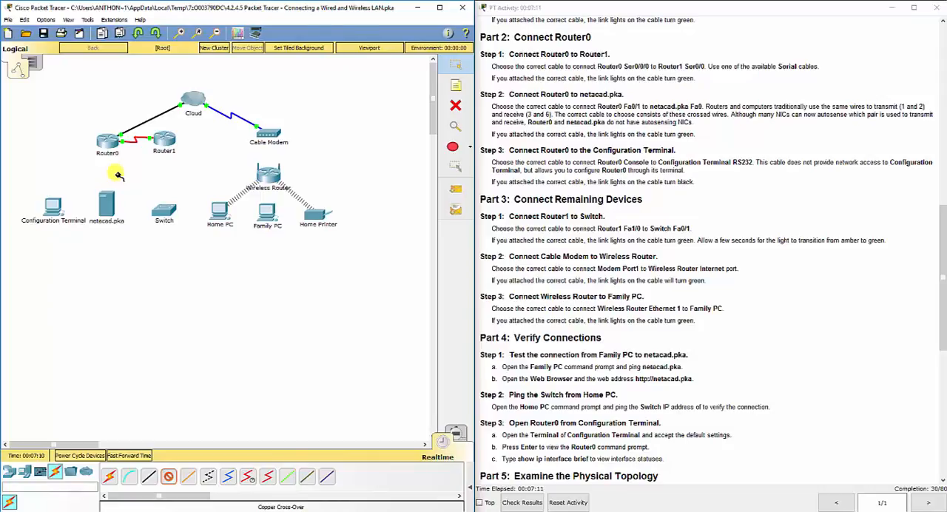
click(169, 479)
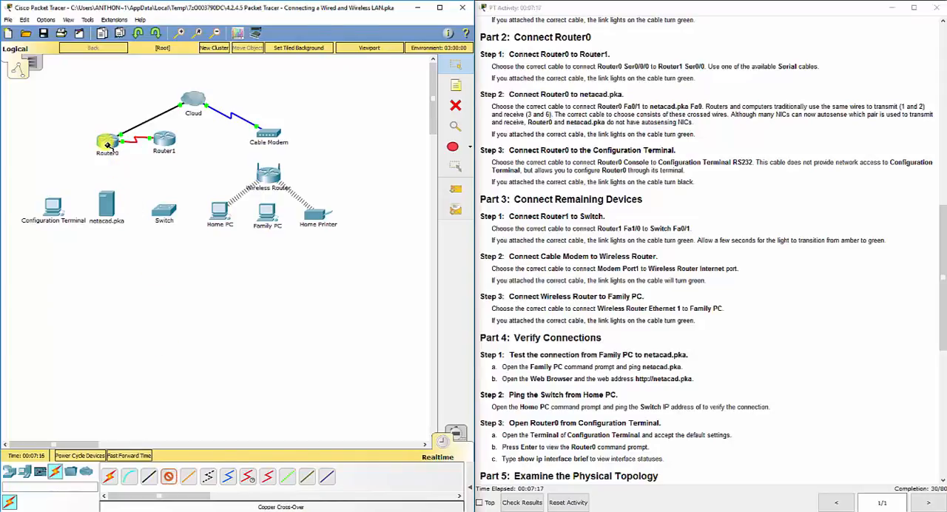
click(109, 144)
click(137, 171)
click(108, 209)
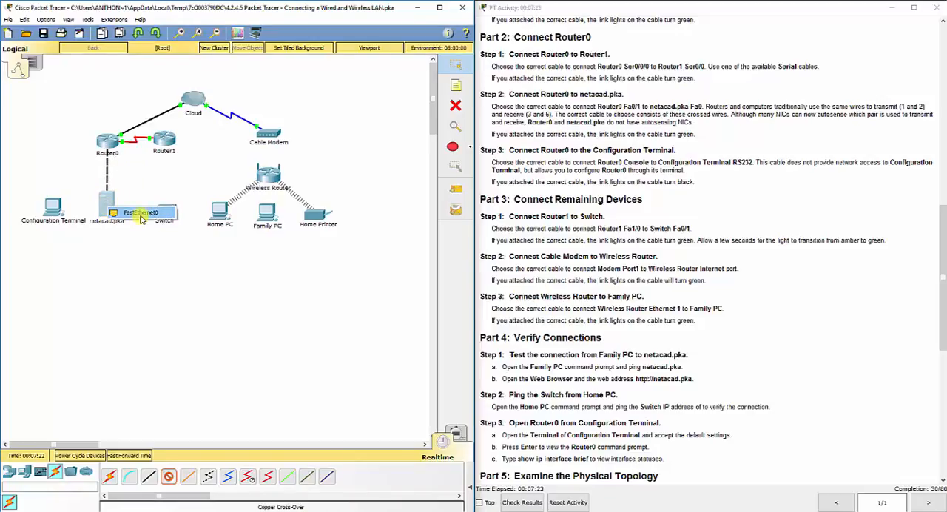
click(141, 214)
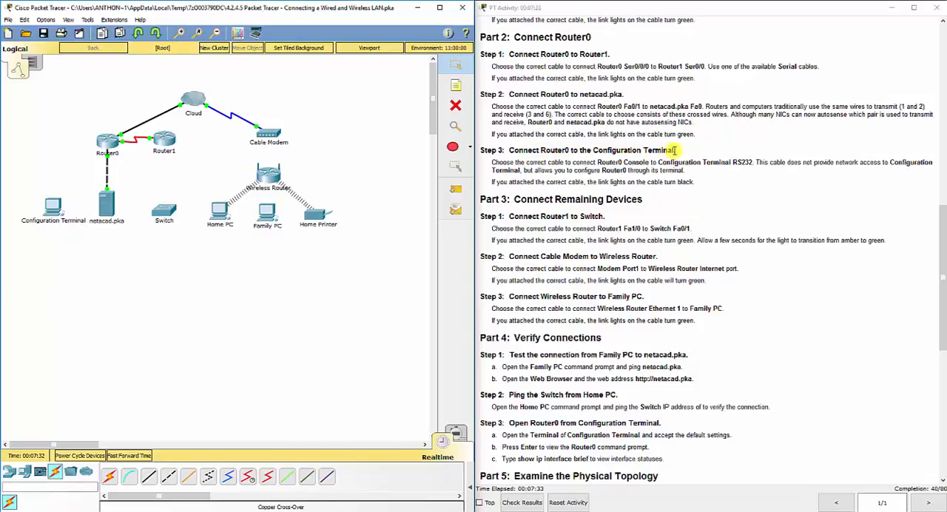
Connect the Configuration Terminal's RS 232 port to Router0's Console port with a Console cable.
click(130, 478)
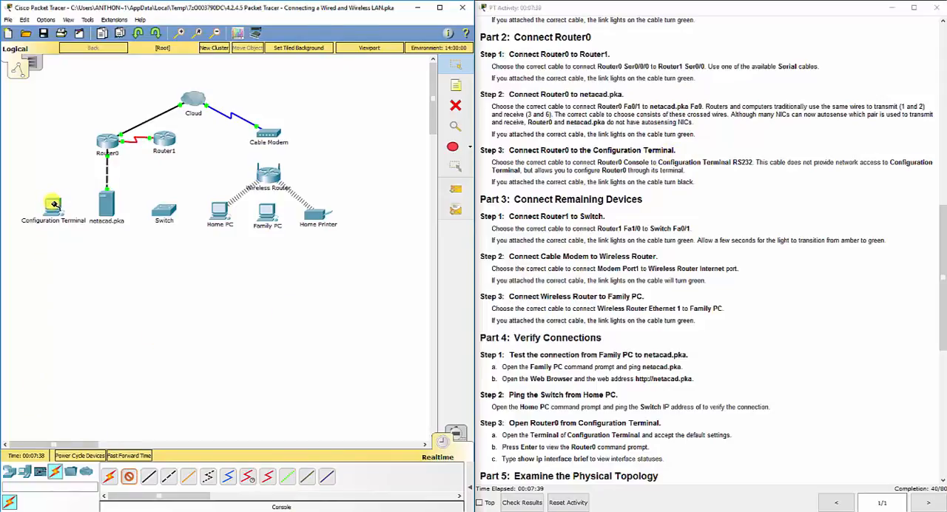
click(53, 205)
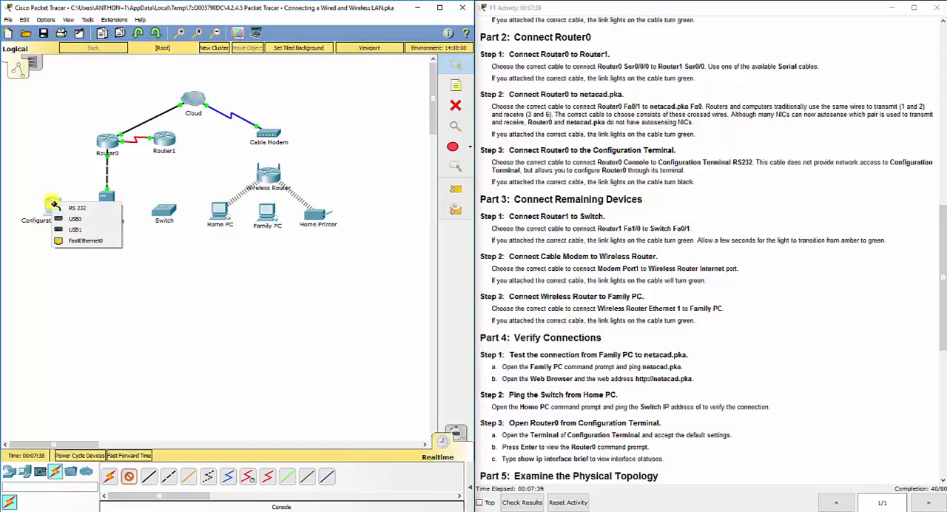
click(89, 212)
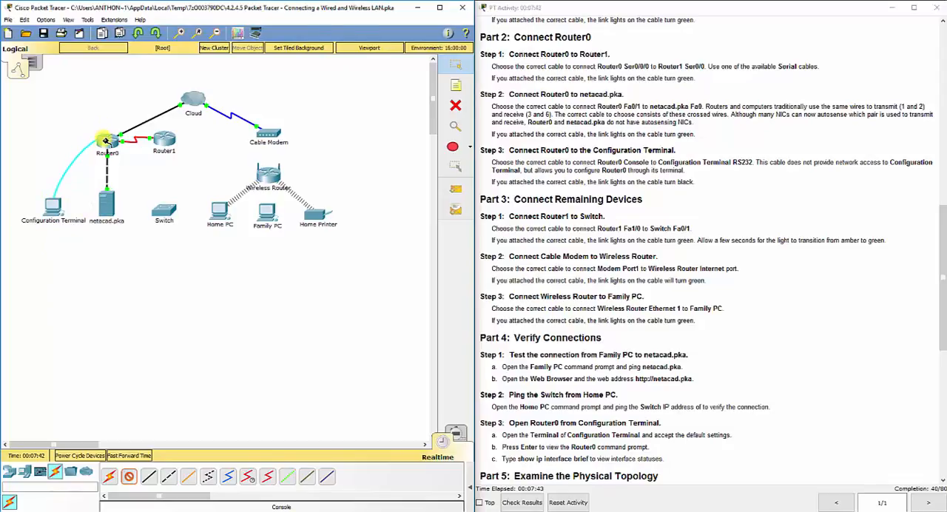
click(106, 141)
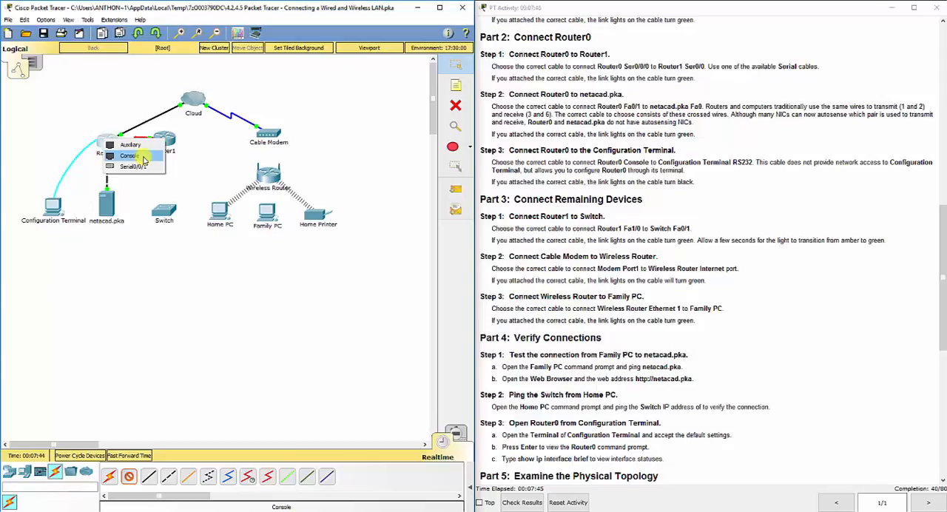
click(130, 155)
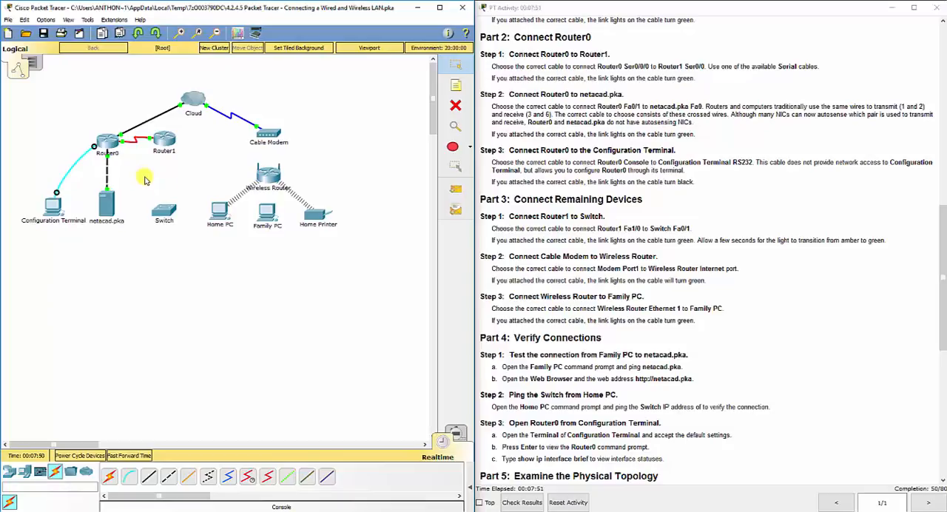
Open a Terminal session on the Configuration Terminal, accepting the default settings.
click(53, 206)
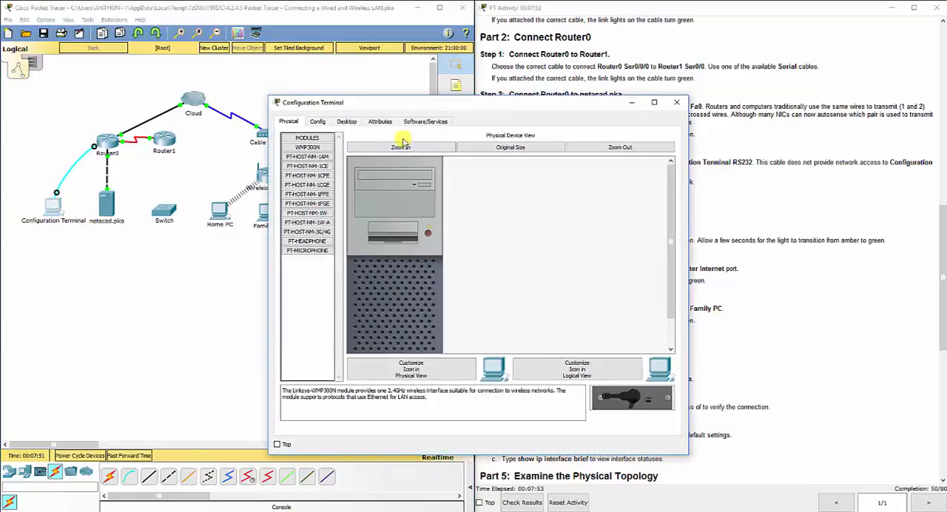
click(354, 122)
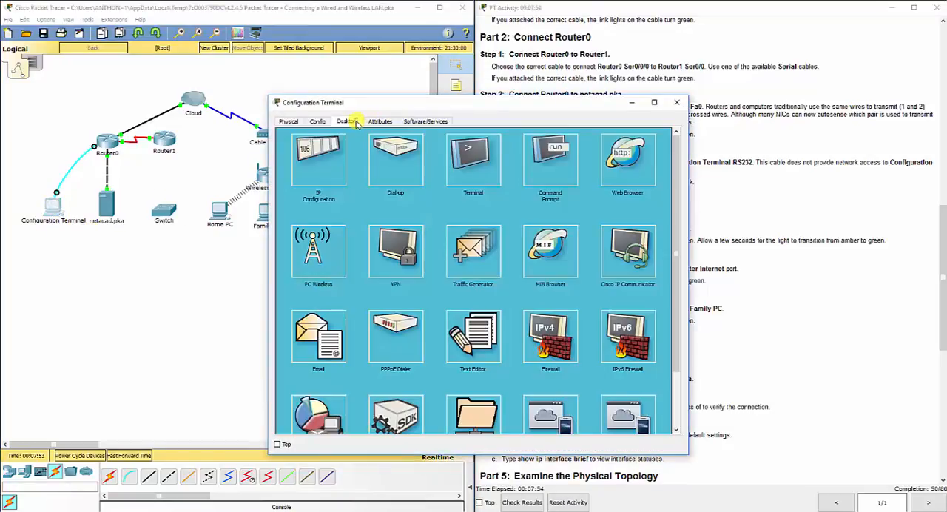
click(480, 176)
click(651, 232)
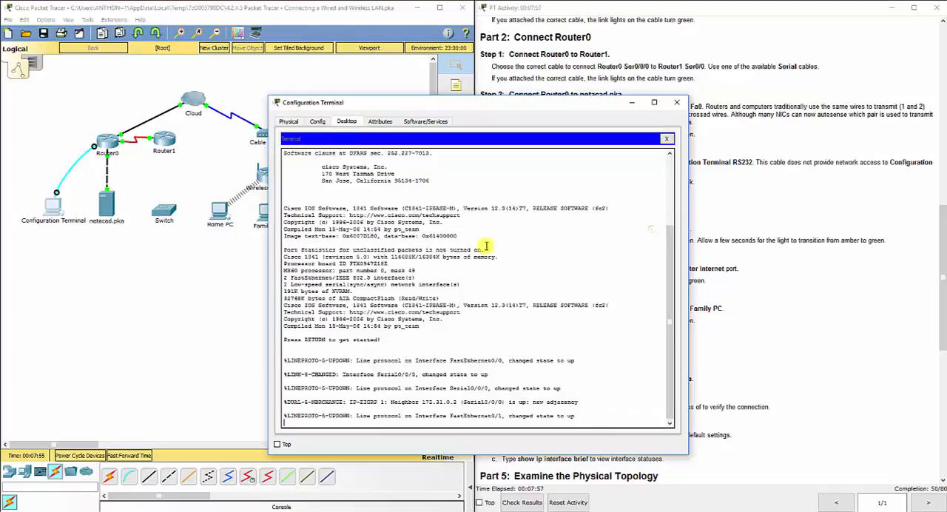
Enter arbitrary test characters at the Router0 prompt to check console access, and close the Configuration Terminal window.
text(kajdhfkasjhfaksjdhf)
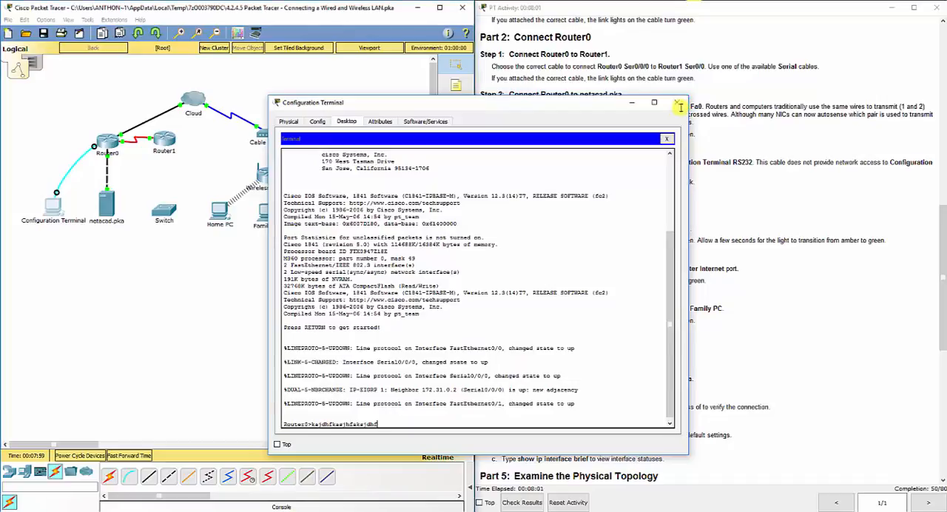
click(676, 102)
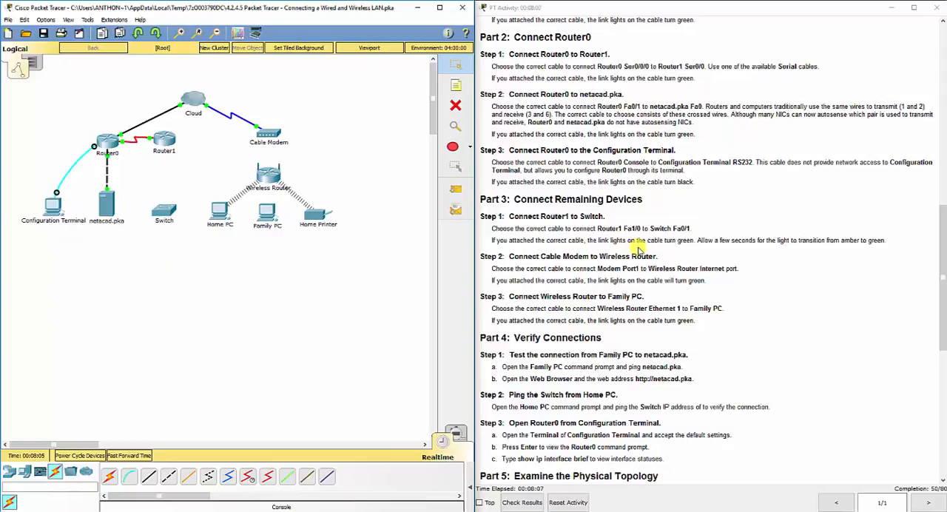
Try to attach a Copper Cross-Over cable to Router1's FastEthernet1/0 port.
scroll(611, 302, down, 5)
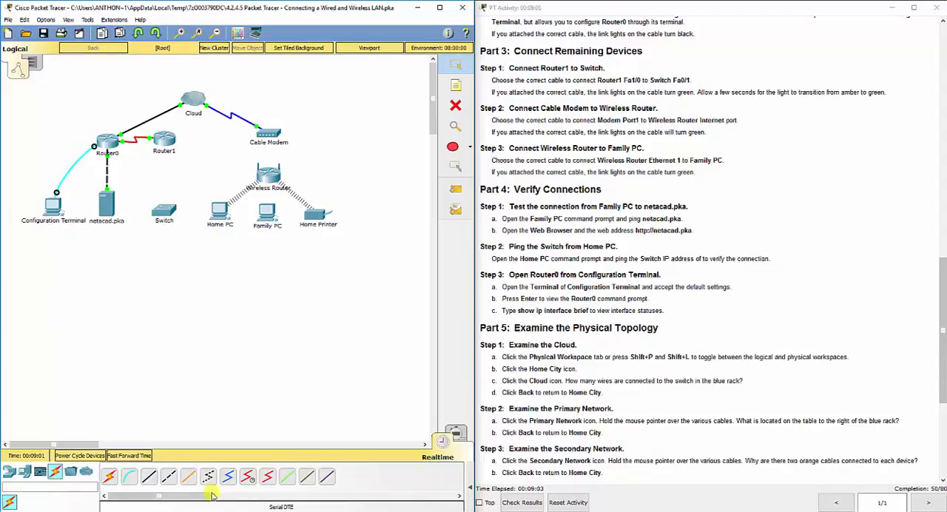
click(148, 477)
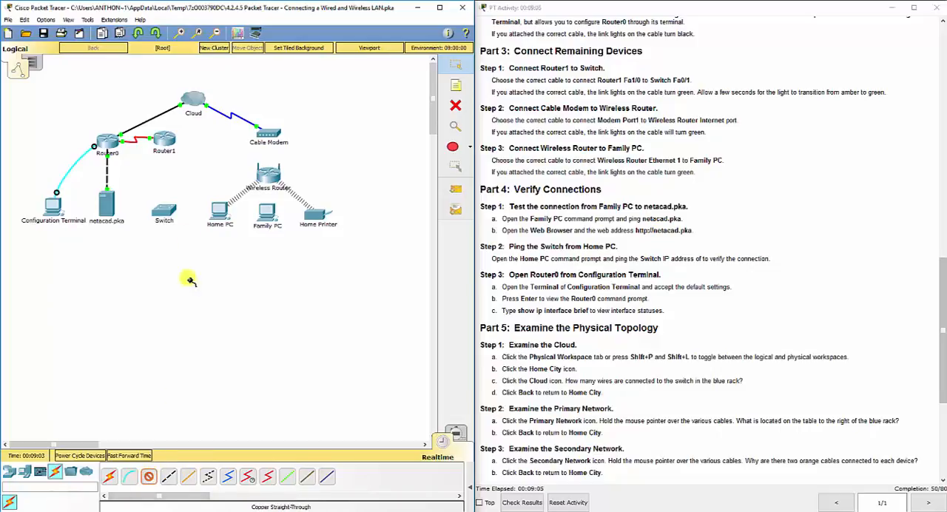
click(172, 476)
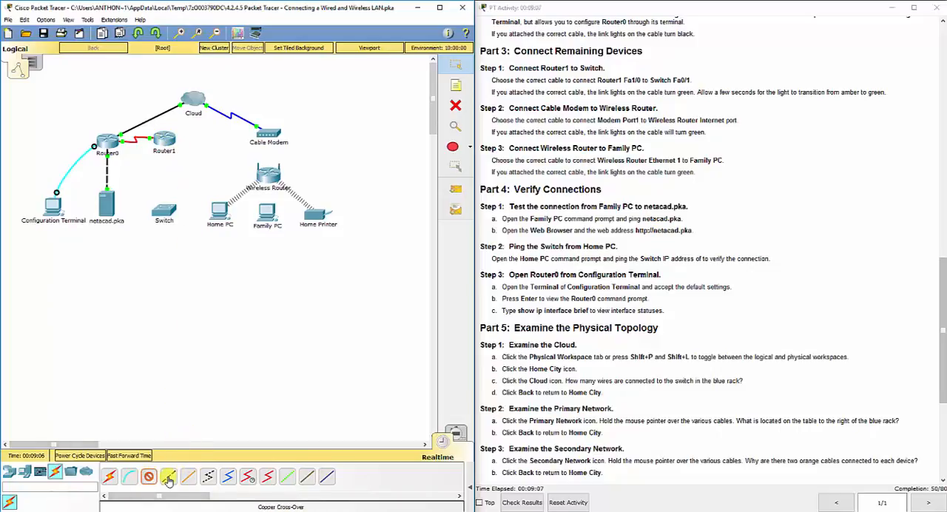
click(163, 139)
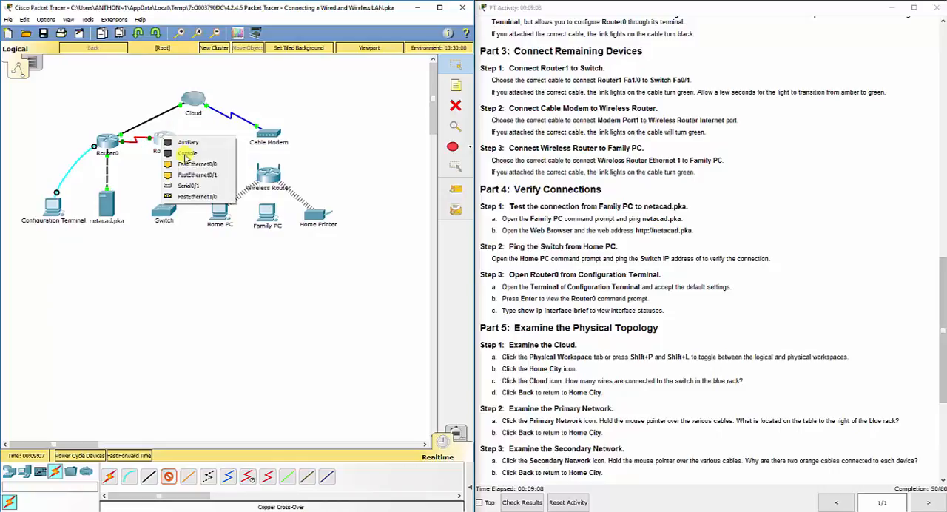
click(195, 197)
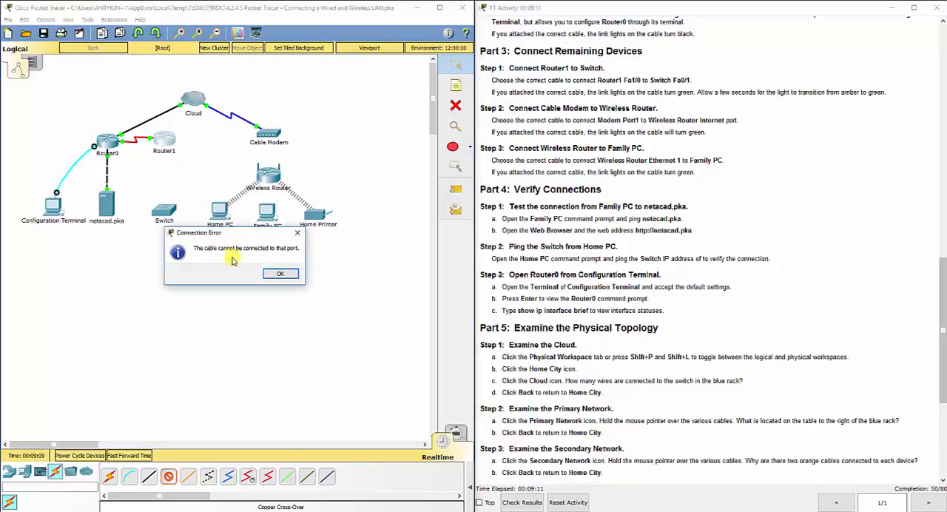
click(280, 273)
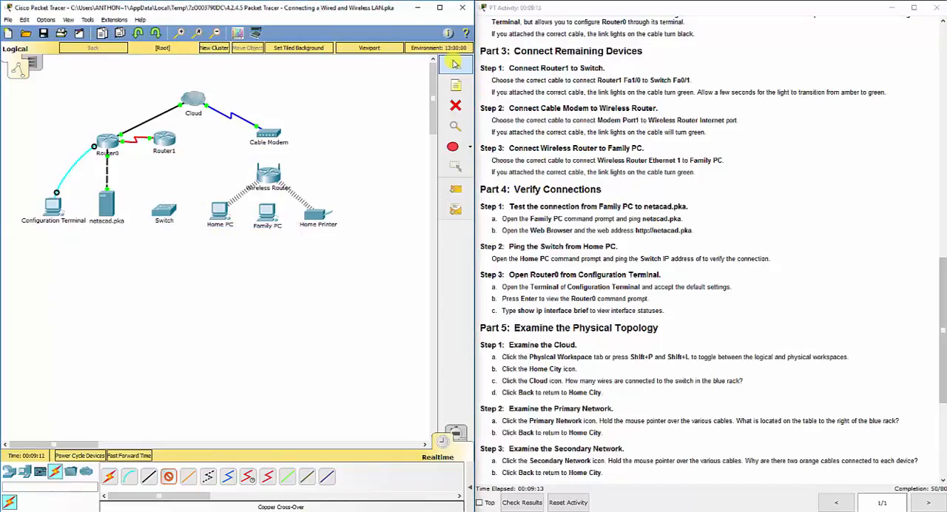
click(169, 476)
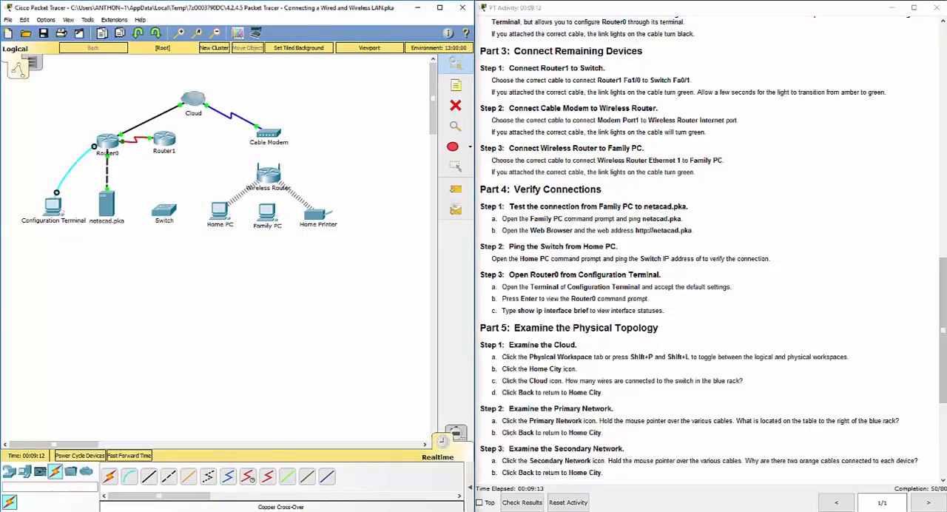
Connect Router1 FastEthernet1/0 to FastEthernet0/1 on the Switch with a Fiber cable.
click(190, 481)
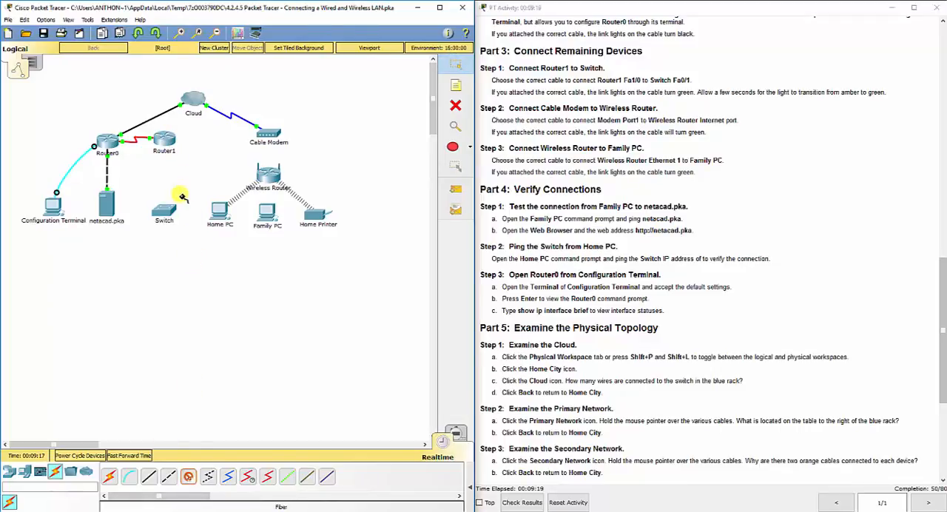
click(168, 137)
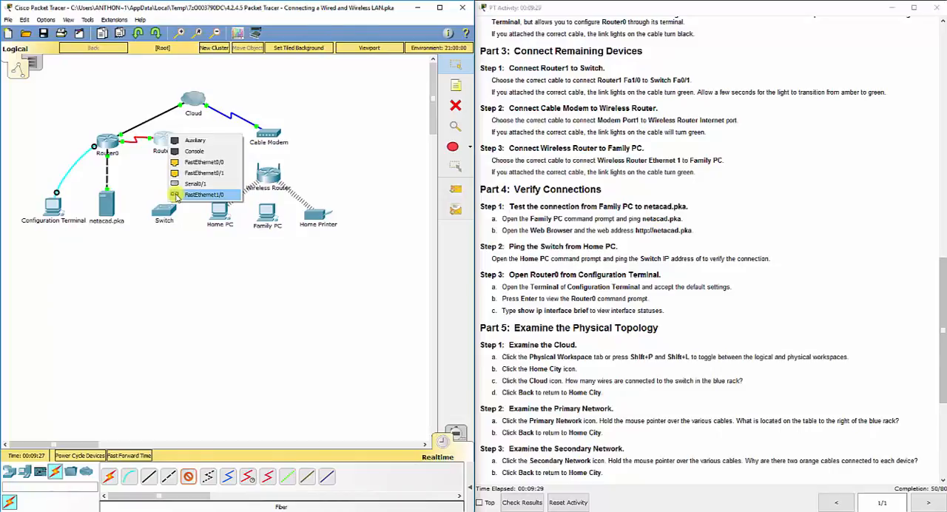
click(182, 196)
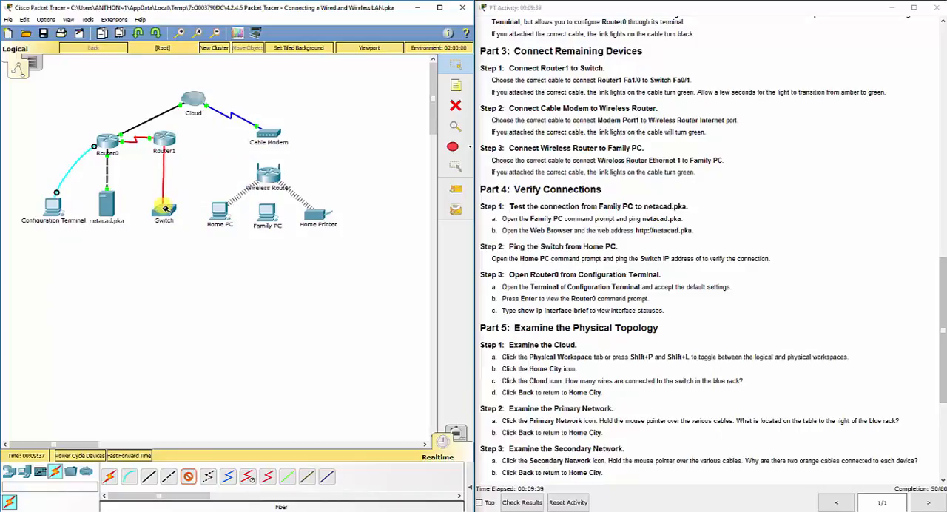
click(166, 211)
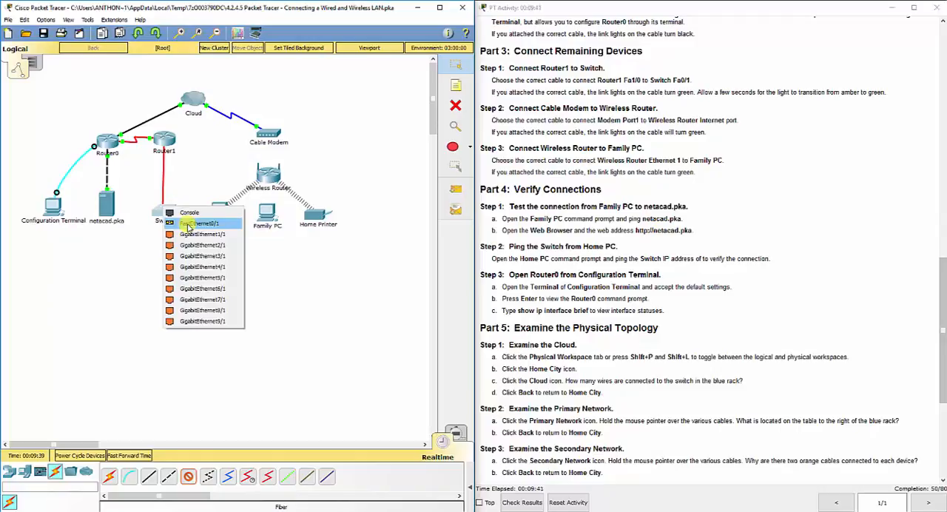
click(189, 225)
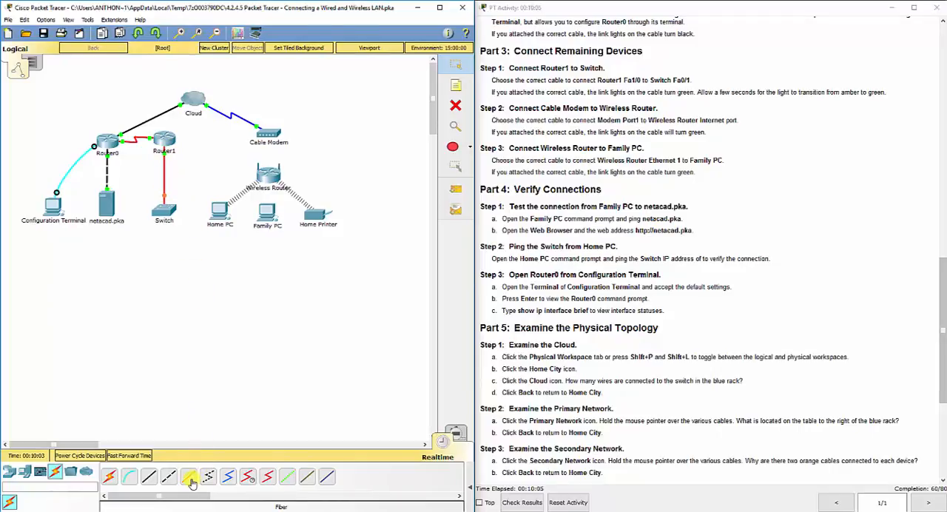
Connect Port 1 on the Cable Modem to the Wireless Router's Internet port with a Copper Straight-Through cable.
click(544, 108)
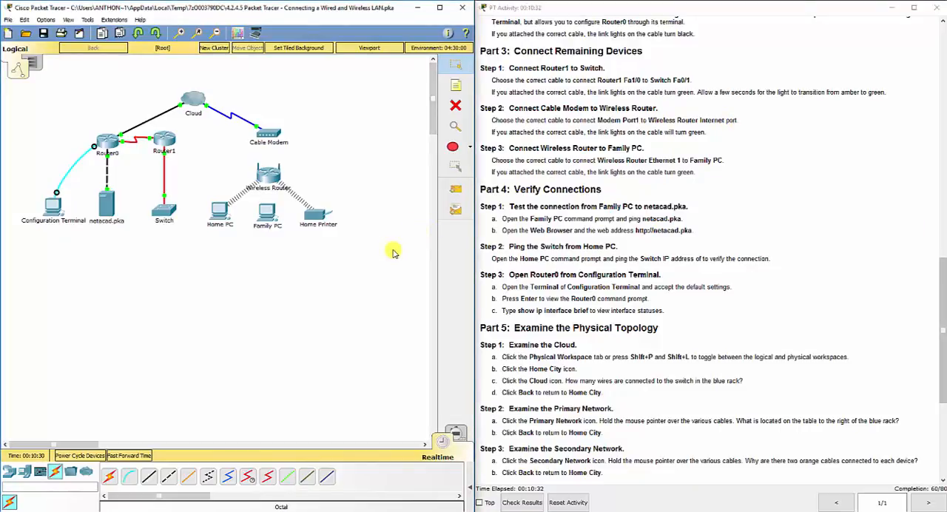
click(149, 480)
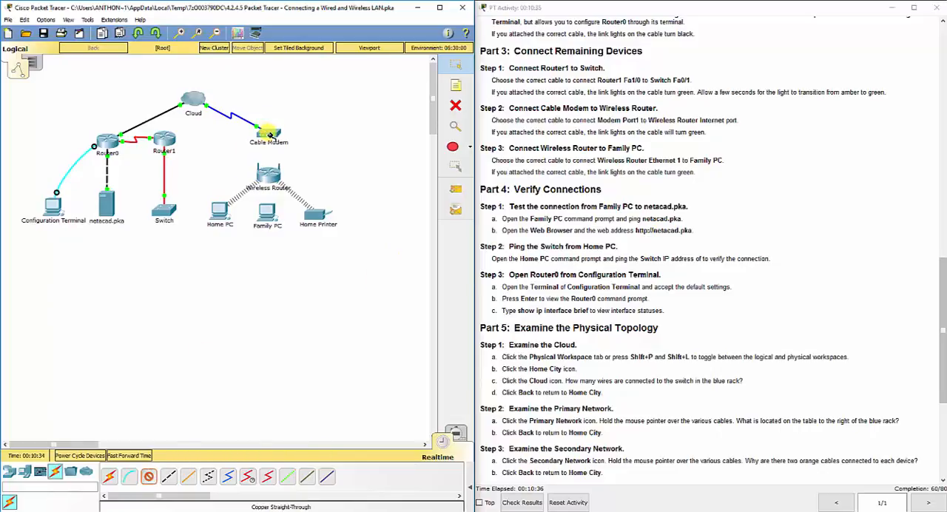
click(270, 134)
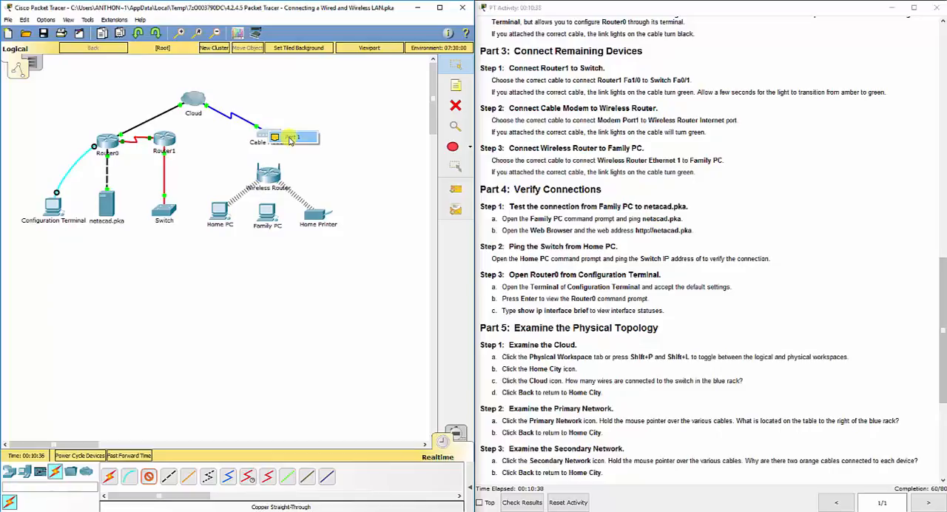
click(290, 139)
click(271, 174)
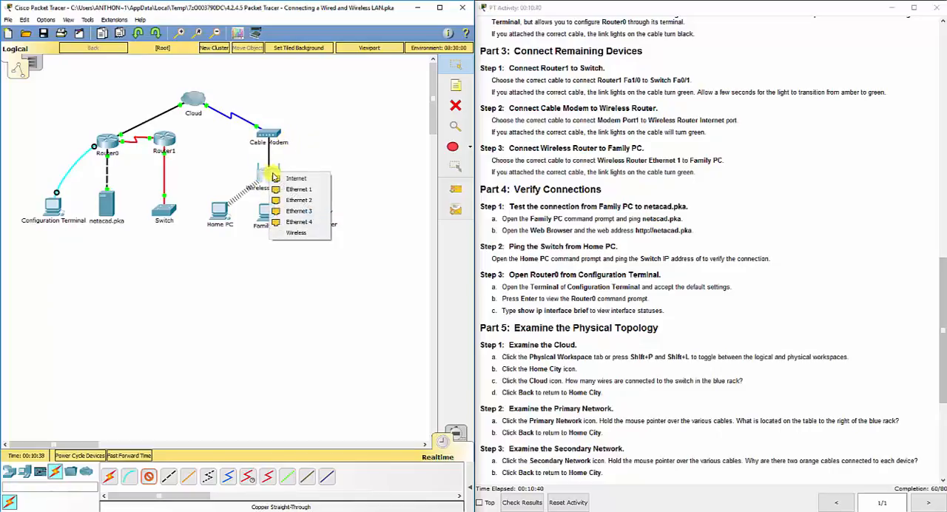
click(295, 177)
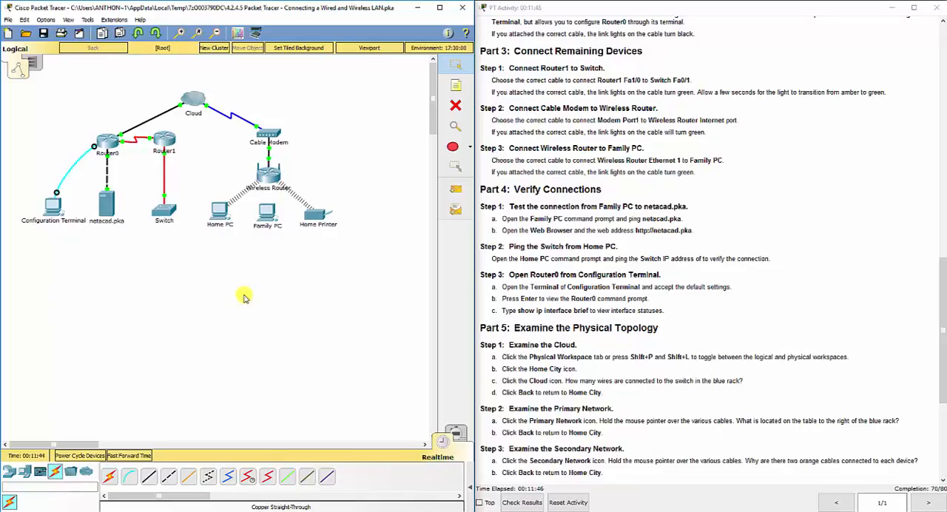
Connect Wireless Router Ethernet 1 to FastEthernet0 on Family PC with a Copper Straight-Through cable.
click(151, 480)
click(271, 174)
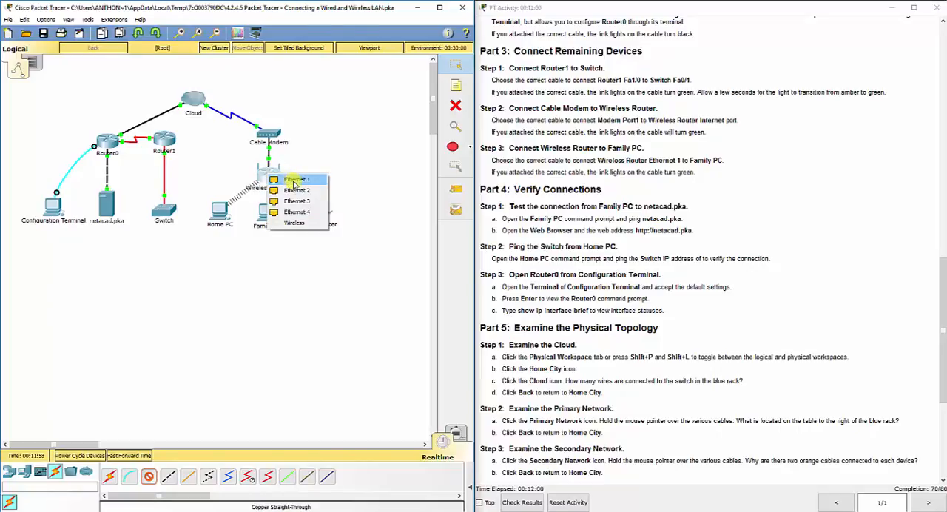
click(295, 181)
click(269, 211)
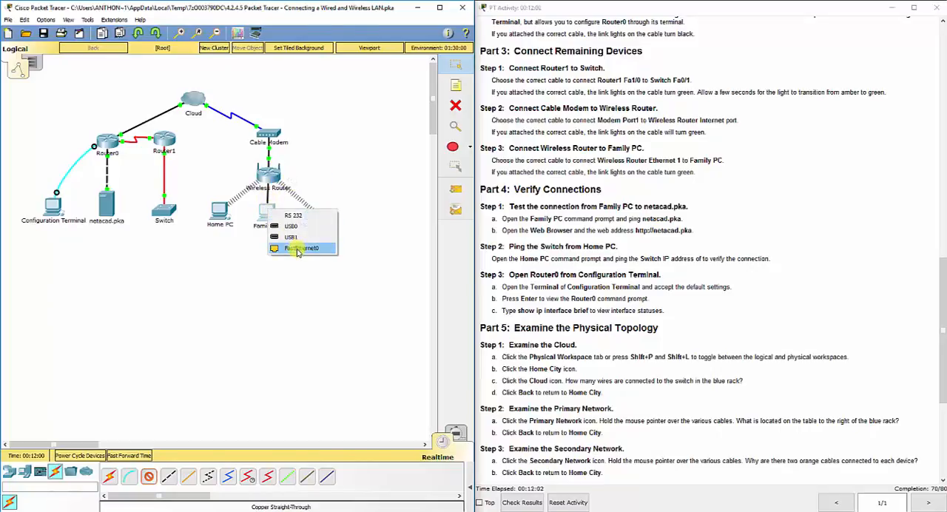
click(297, 250)
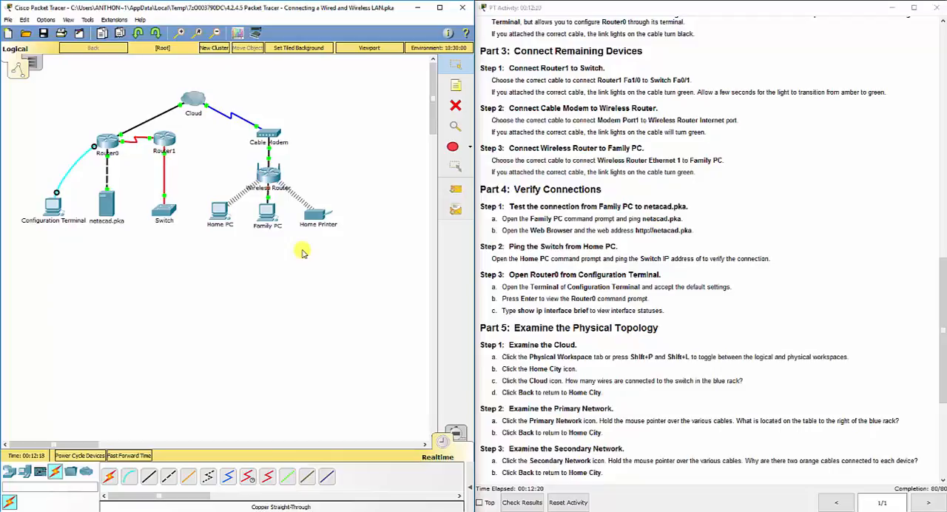
Examine an enlarged physical view of Router1's ports and try to toggle the router's power.
click(164, 139)
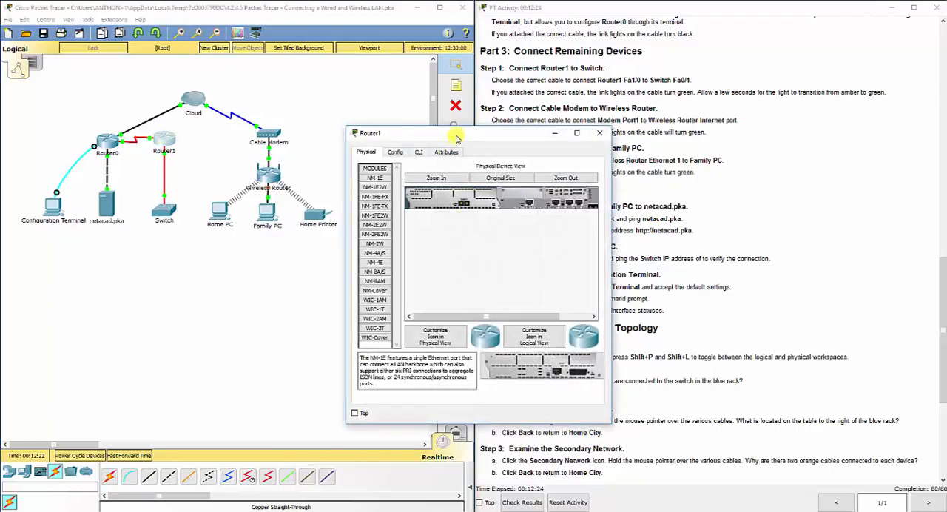
drag(454, 137, 244, 138)
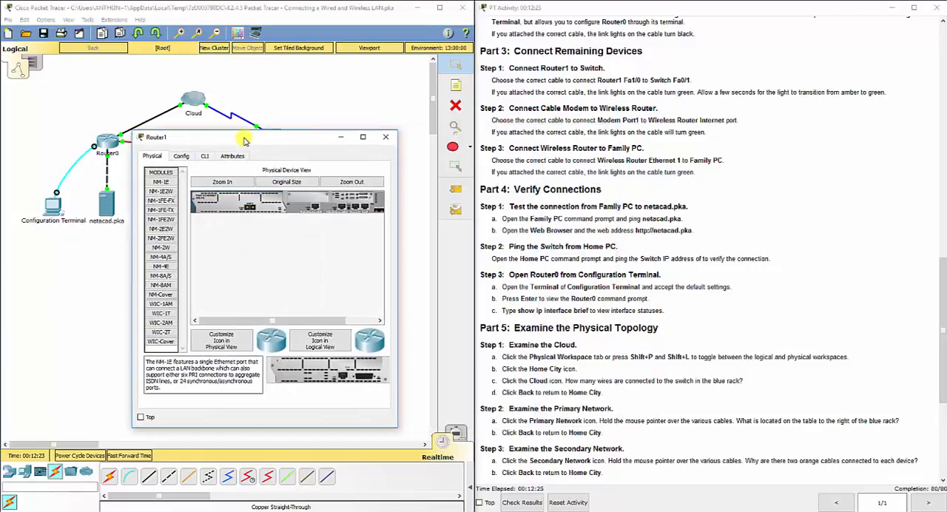
click(221, 182)
drag(398, 255, 734, 251)
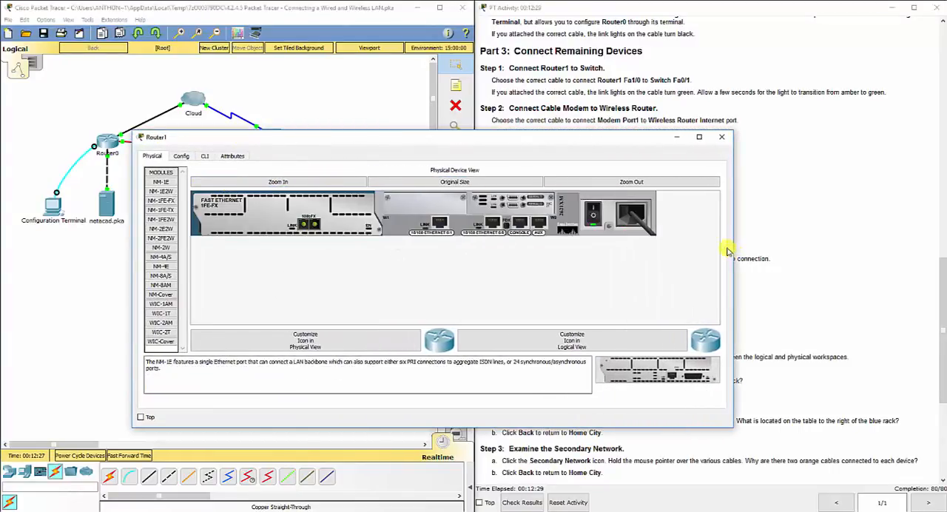
click(595, 211)
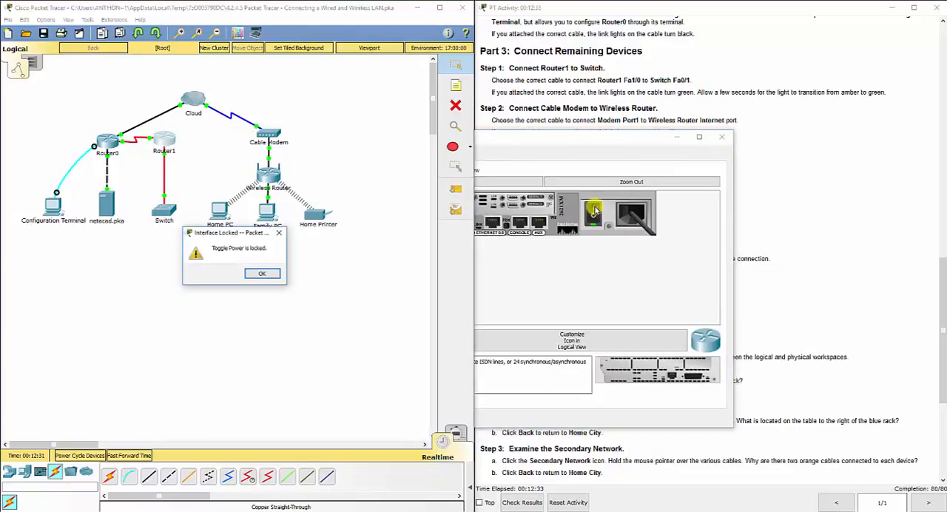
click(261, 275)
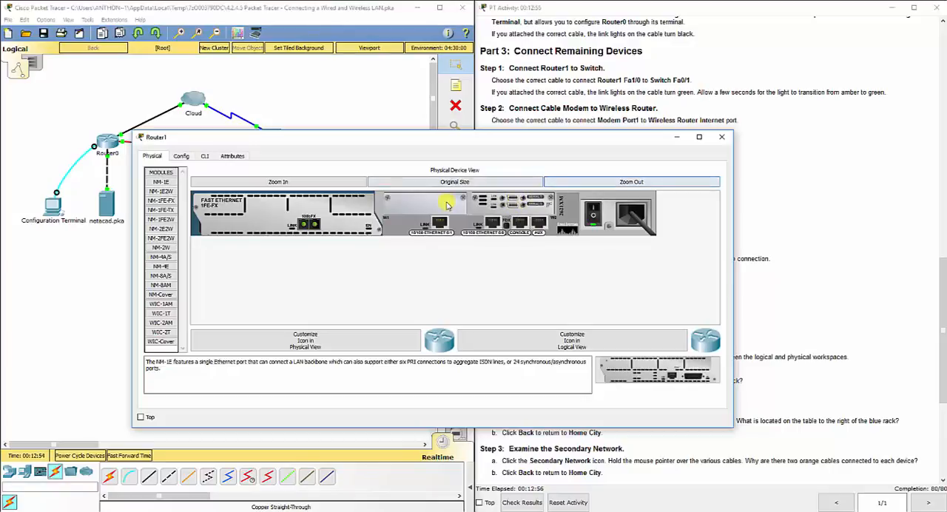
Review the descriptions of Router1's NM-1E2W, NM-1FE2W, NM-4A/S and NM-8AM modules, and close the device window.
click(162, 191)
click(161, 219)
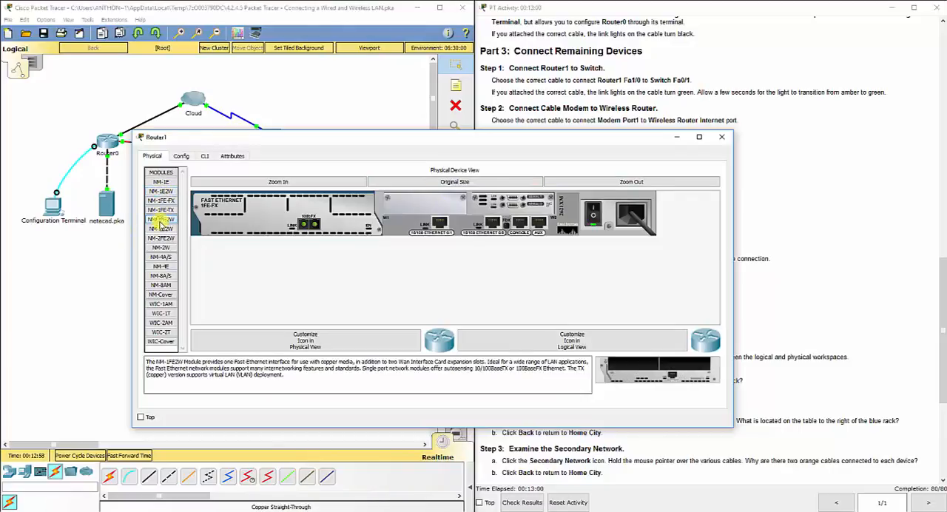
click(161, 258)
click(160, 288)
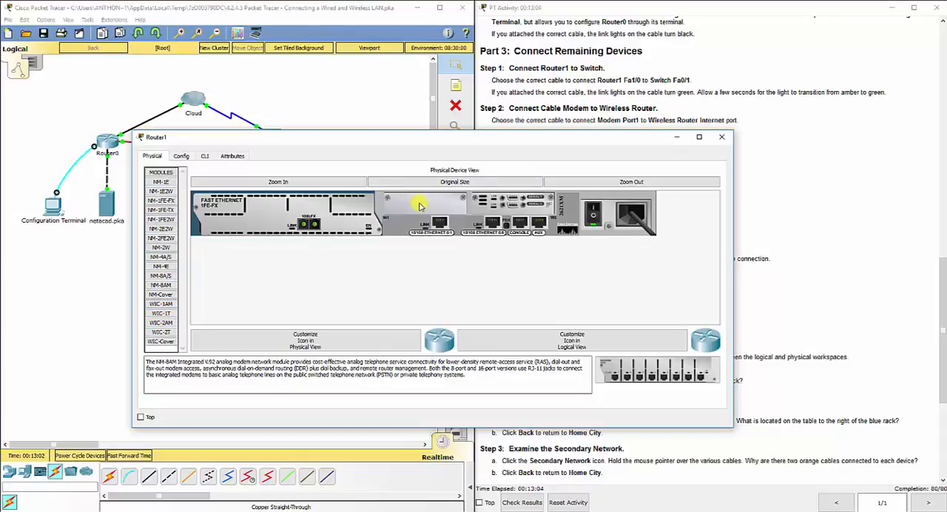
click(594, 212)
click(723, 139)
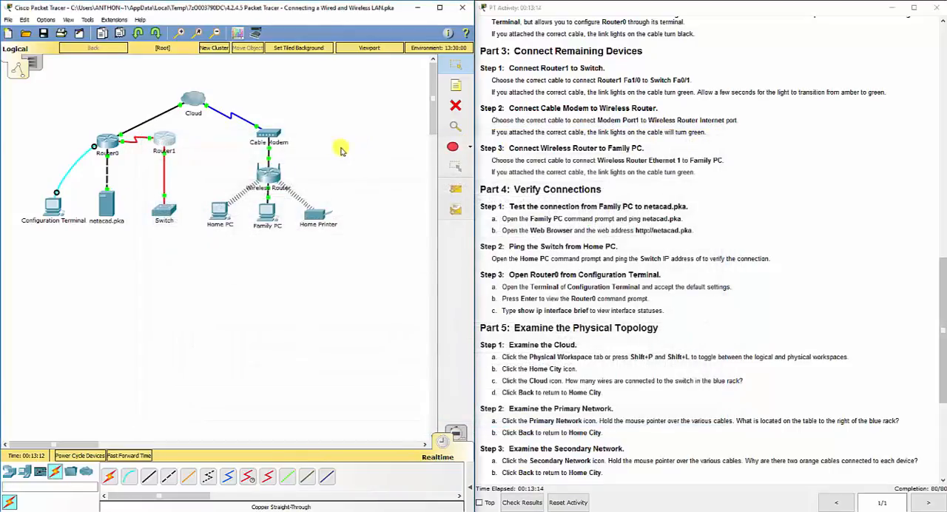
Examine the Cable Modem's ports in an enlarged physical view, and close its window.
click(263, 135)
click(457, 182)
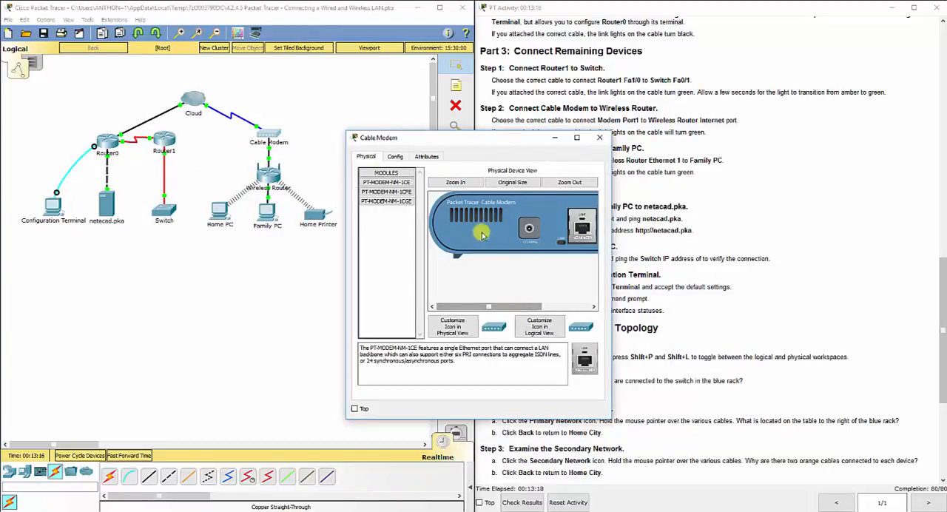
drag(346, 133, 144, 91)
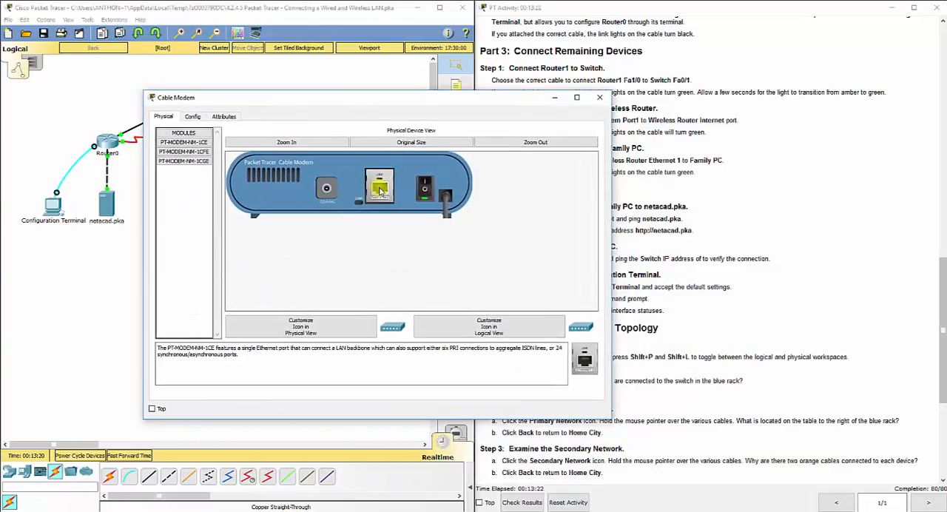
click(600, 100)
Examine the Wireless Router's Internet and Ethernet ports in an enlarged physical view.
click(267, 171)
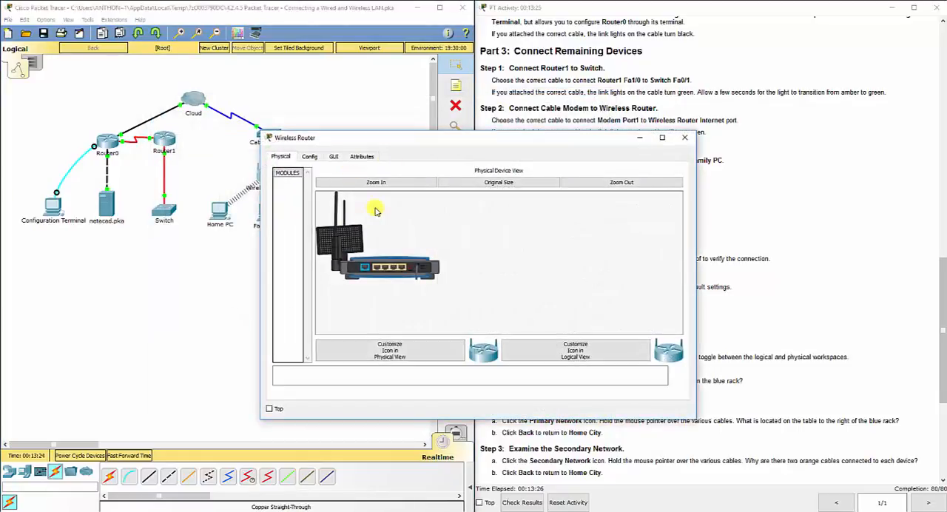
click(385, 182)
drag(681, 232, 676, 277)
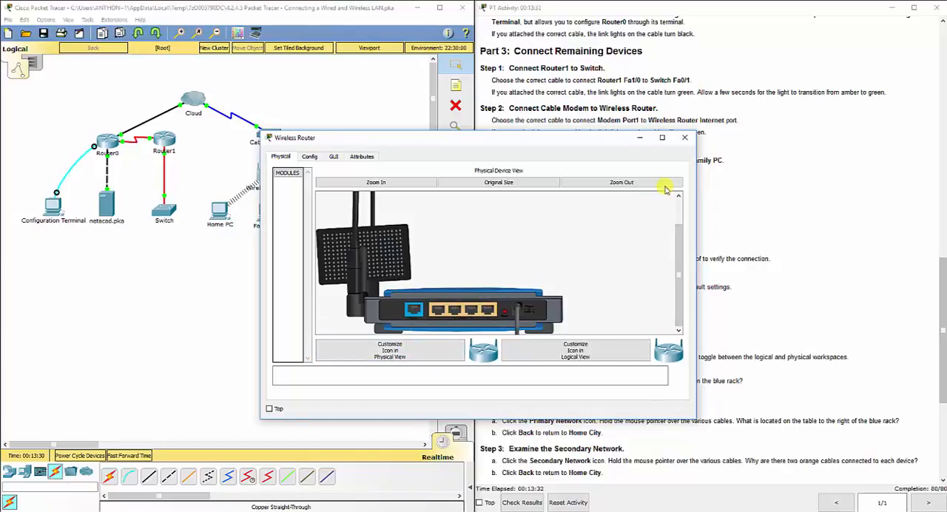
Close the Wireless Router window, examine the Home PC's physical view, and close its window.
click(685, 137)
click(219, 211)
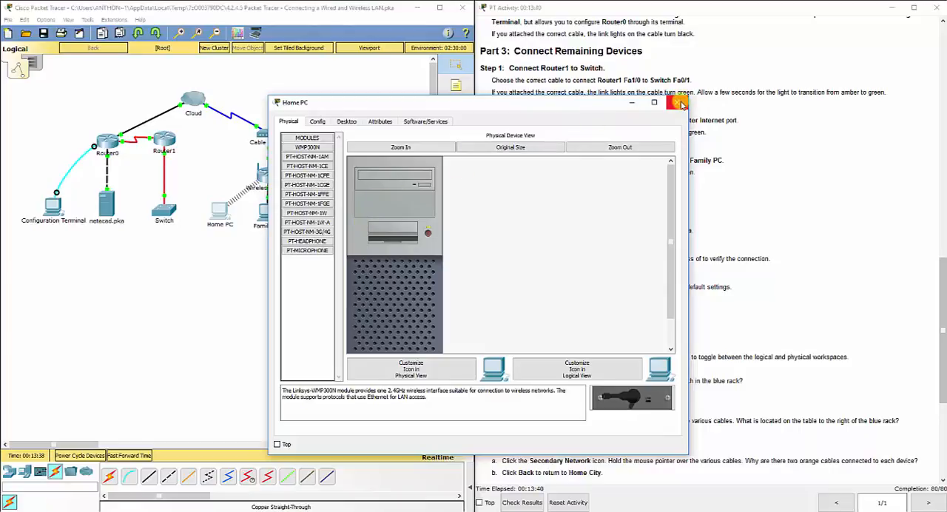
click(680, 103)
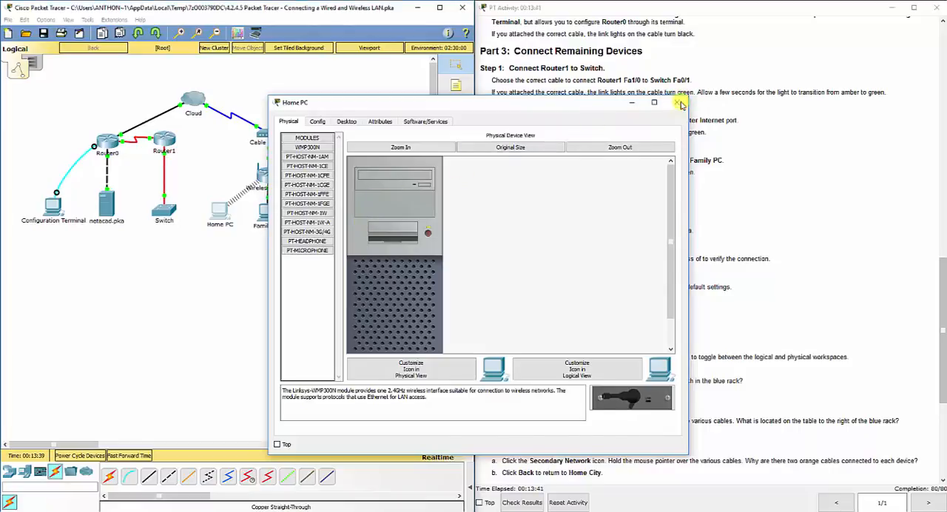
Examine the Switch's ports in a widened window with an enlarged physical view, and close the window.
click(169, 213)
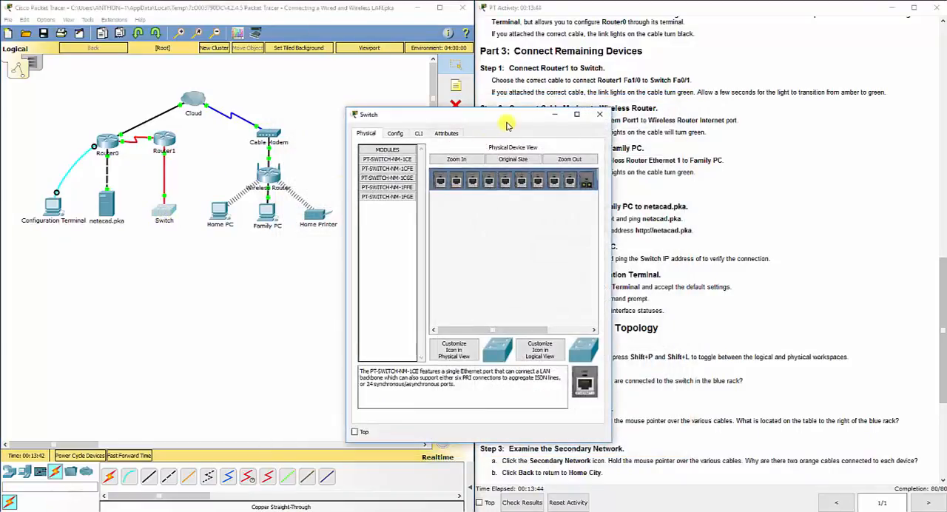
drag(456, 183, 664, 183)
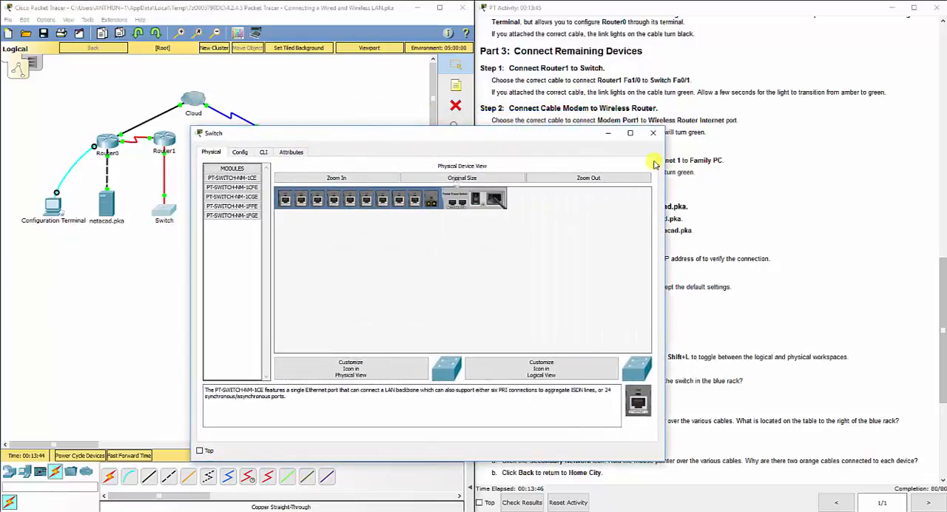
click(374, 178)
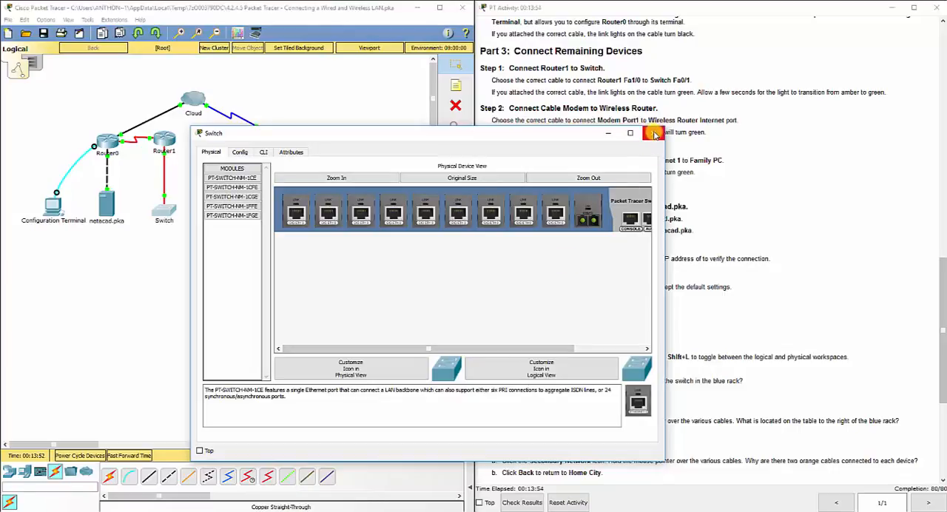
click(654, 134)
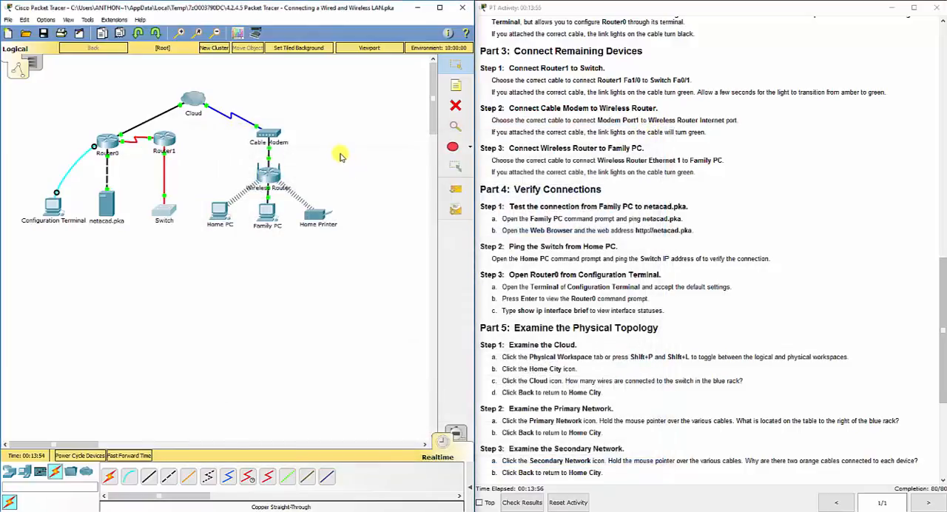